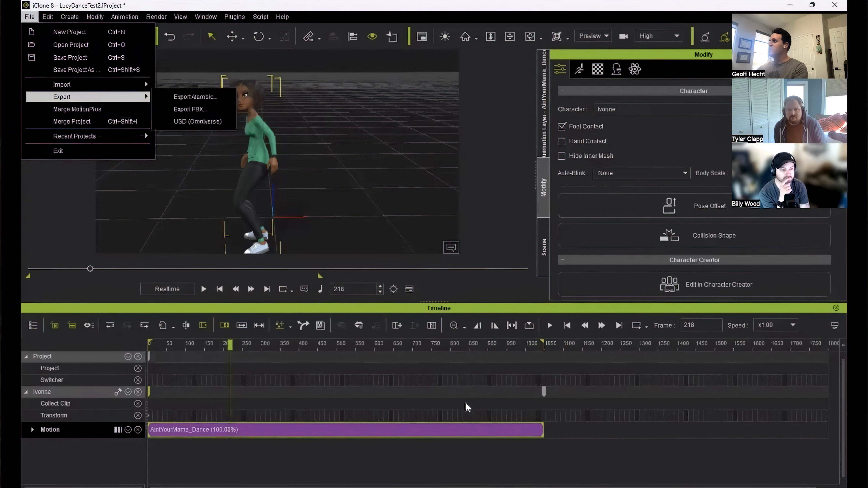
Export the character as an FBX with the T-Pose range and the Maya (Motion Pipeline) preset, named LucyDanceTest2_T-Pose.fbx
key("Return")
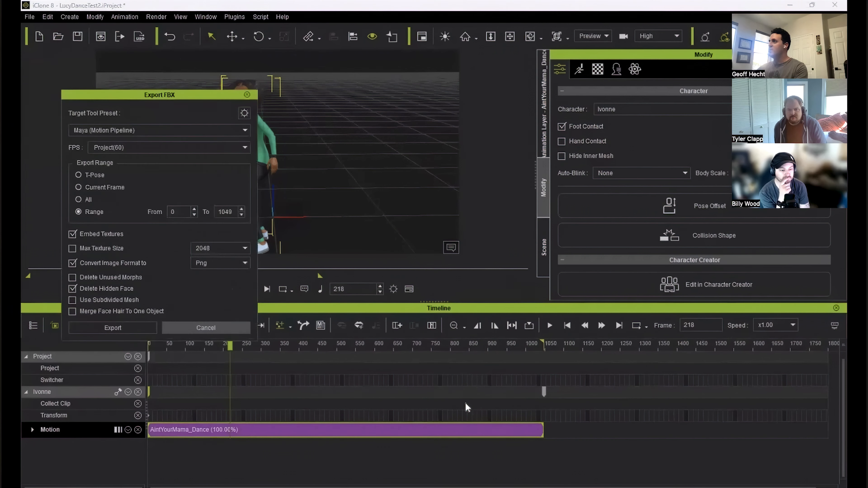
key("alt+Down")
key("Return")
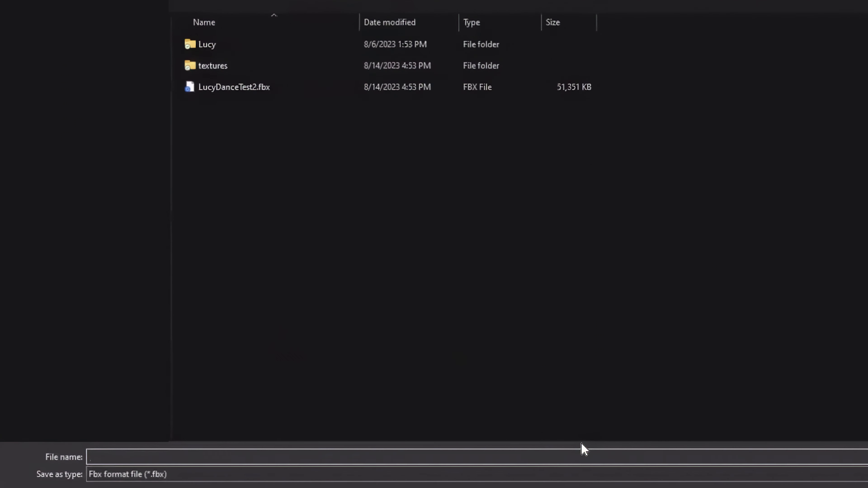
left_click(234, 87)
left_click(583, 455)
left_click(583, 454)
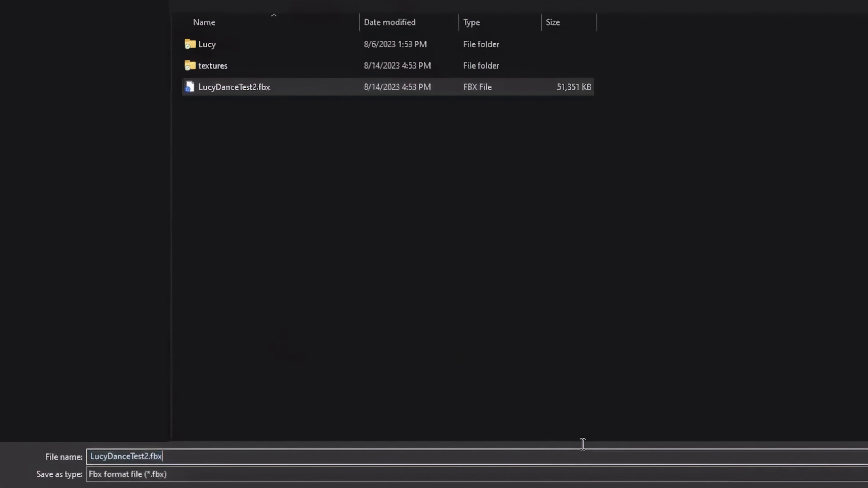
type("_T-")
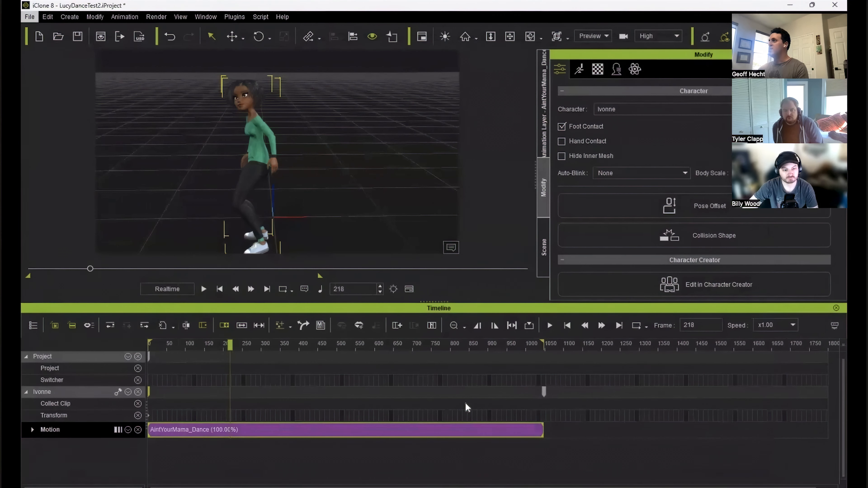
Export the character's animation as an FBX for the frame range 0 to 1049, overwriting LucyDanceTest2.fbx
key("Down")
key("Down")
key("Down")
key("Down")
key("Down")
key("Down")
key("Down")
key("Up")
key("Right")
key("Down")
key("Return")
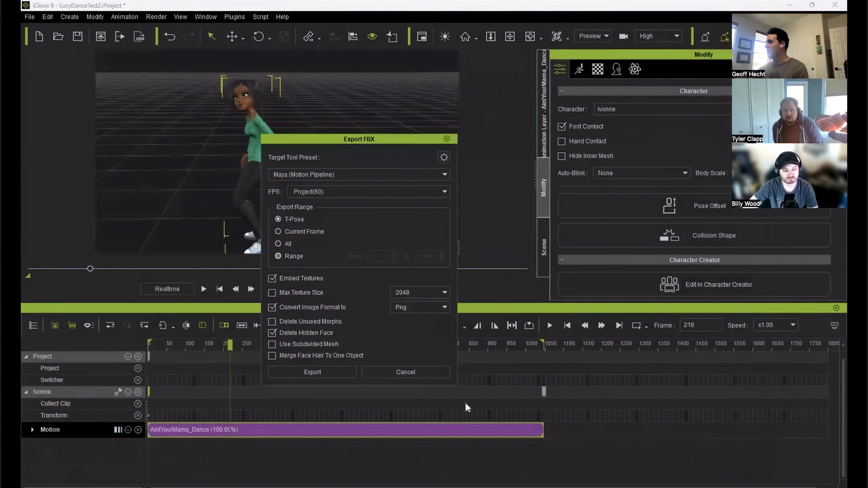
key("Return")
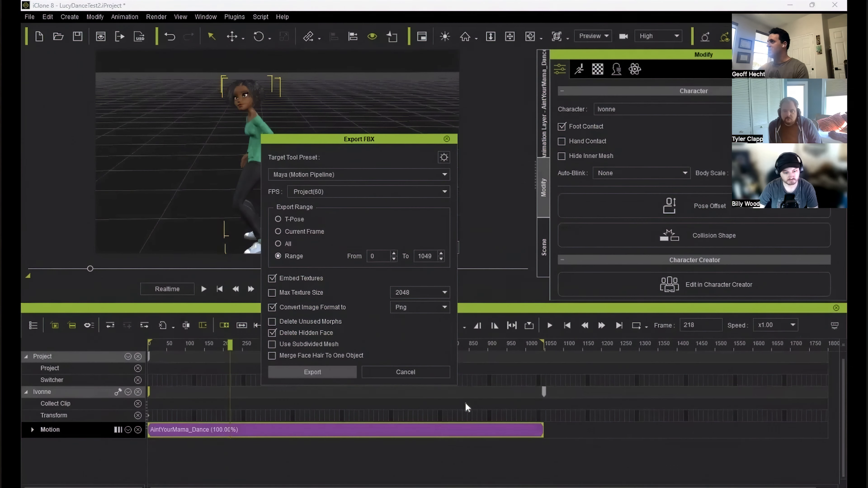
left_click(234, 88)
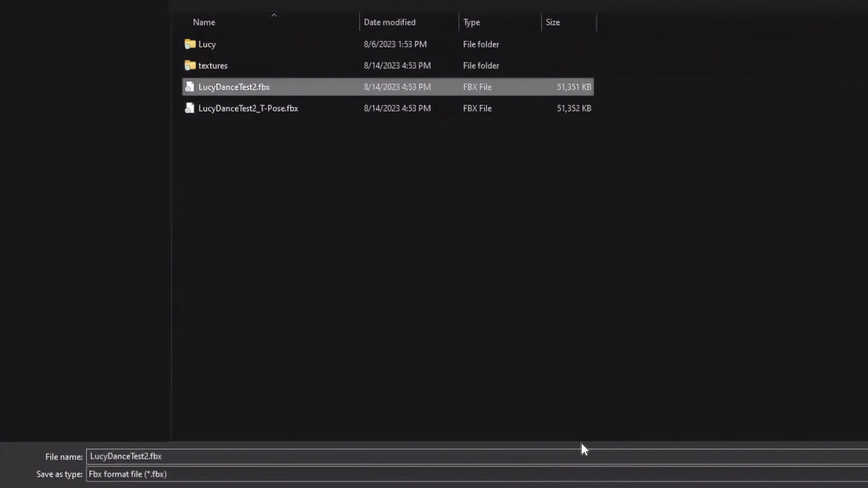
key("Return")
key("Return")
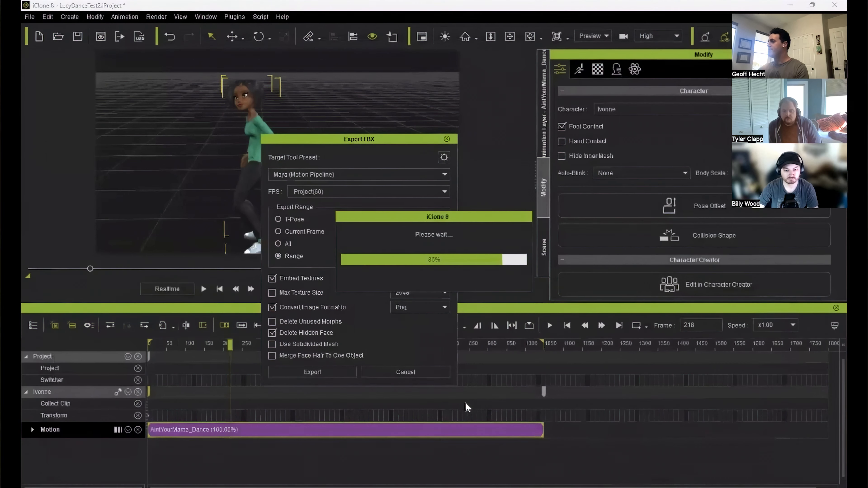
Switch to Maya and import LucyDanceTest2_T-Pose.fbx from the _iCloneTests folder through the import options
mouse_move(350, 487)
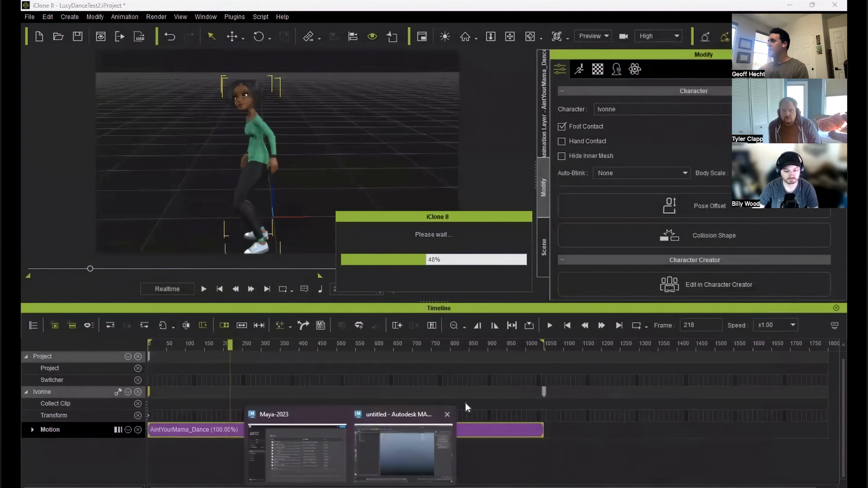
left_click(404, 453)
left_click(43, 18)
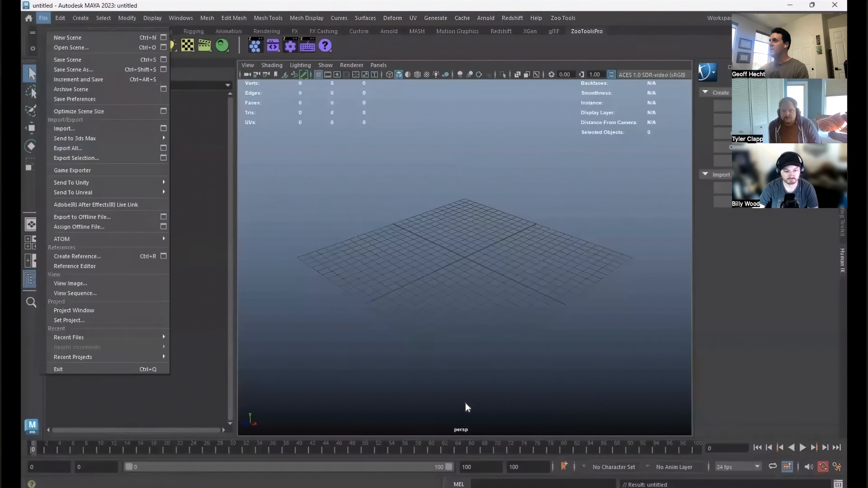
left_click(163, 128)
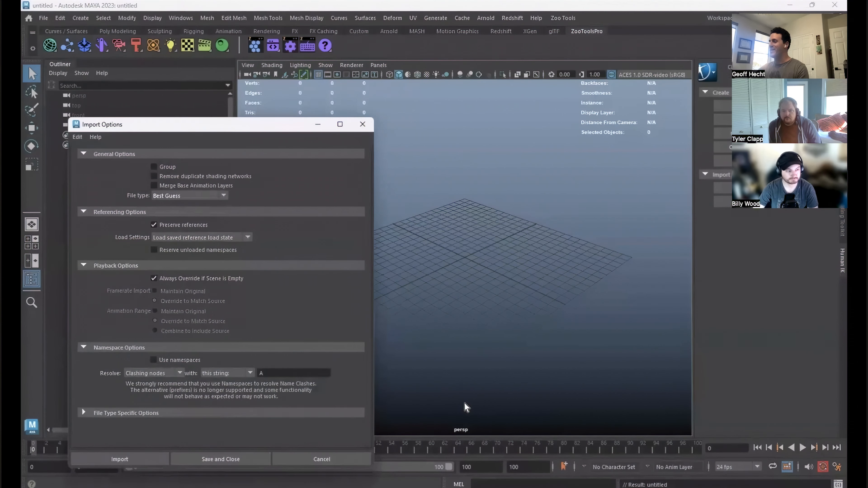
left_click(287, 373)
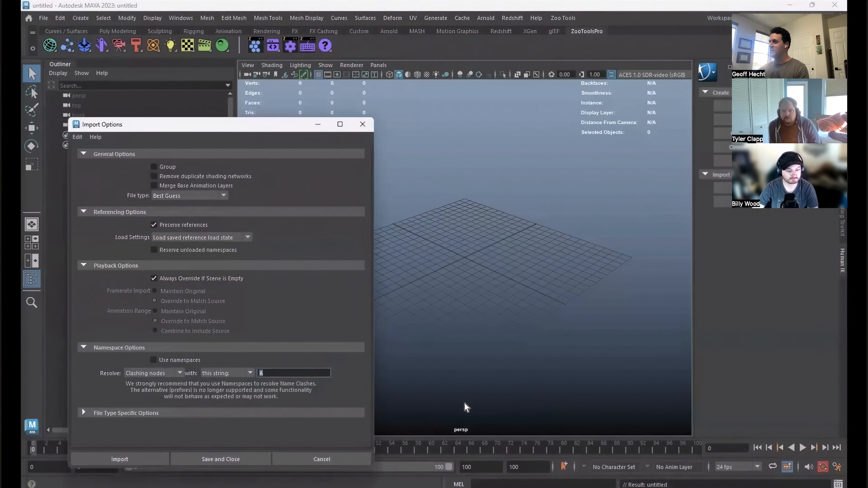
left_click(120, 459)
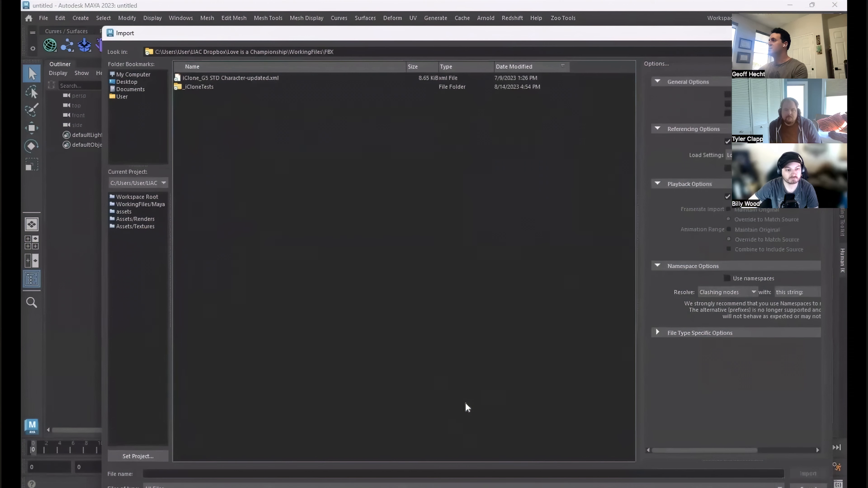
double_click(198, 87)
left_click(216, 87)
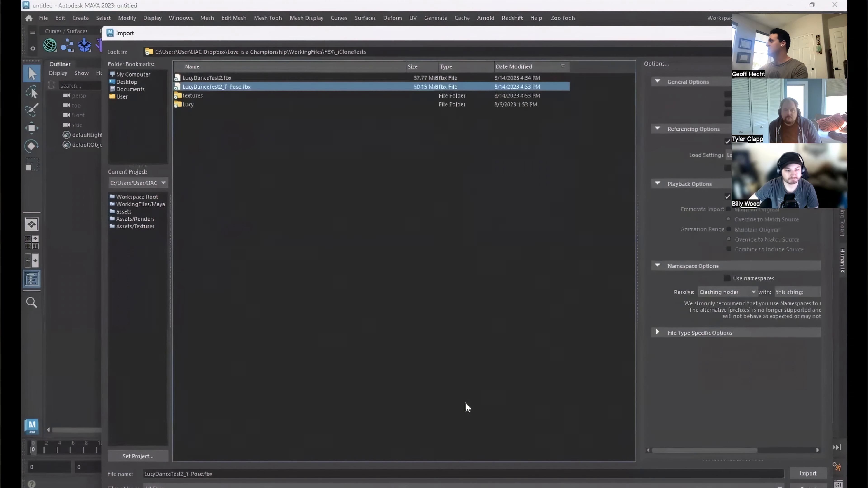
key("Return")
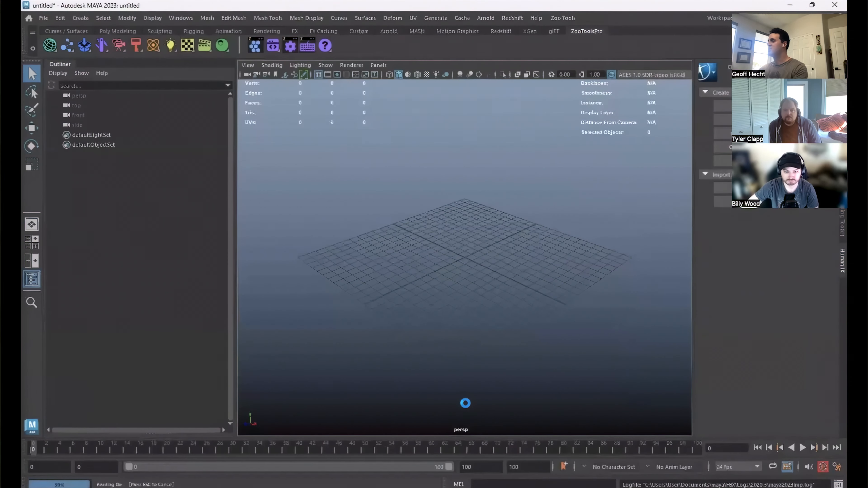
Frame the imported character with textured shading and set the viewport's view transform to Un-tone-mapped (sRGB)
scroll(464, 403, "down", 5)
middle_click_drag(464, 403, 463, 402, "alt")
key("f")
key("6")
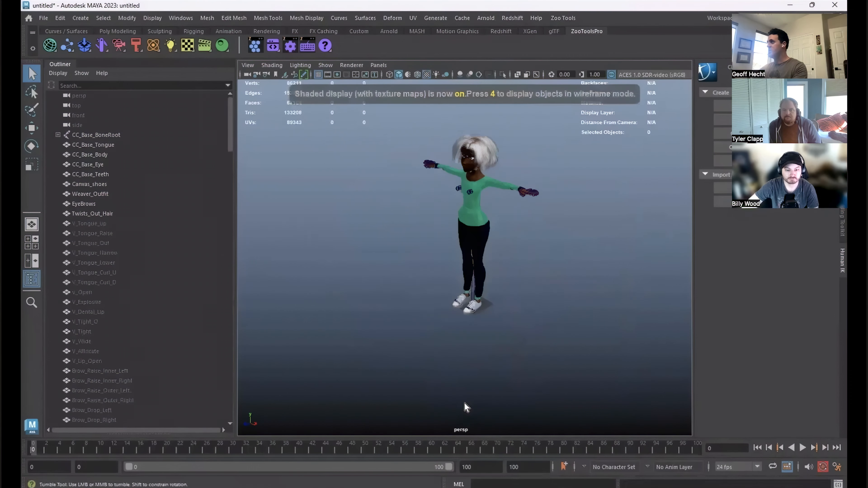
left_click(652, 75)
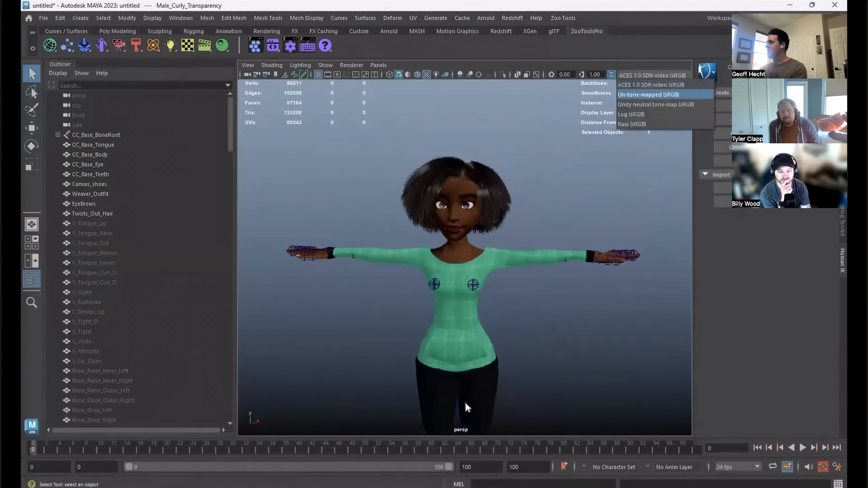
left_click(652, 94)
scroll(464, 402, "down", 4)
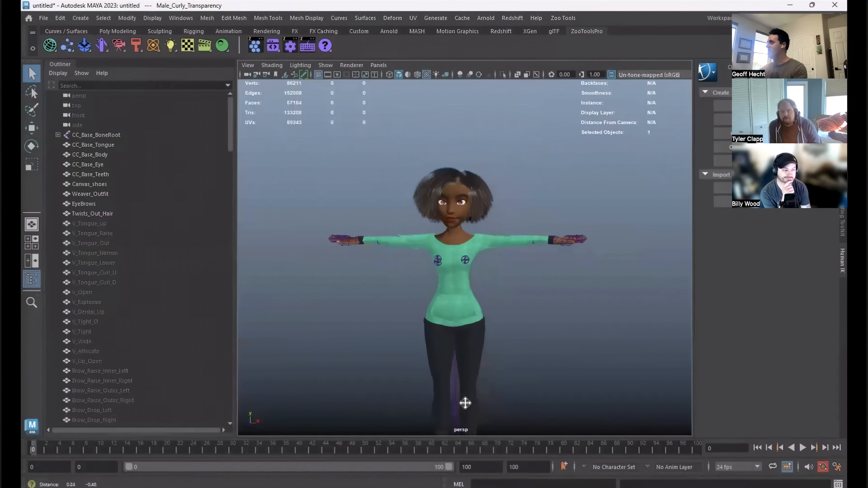
middle_click_drag(463, 402, 439, 388, "alt")
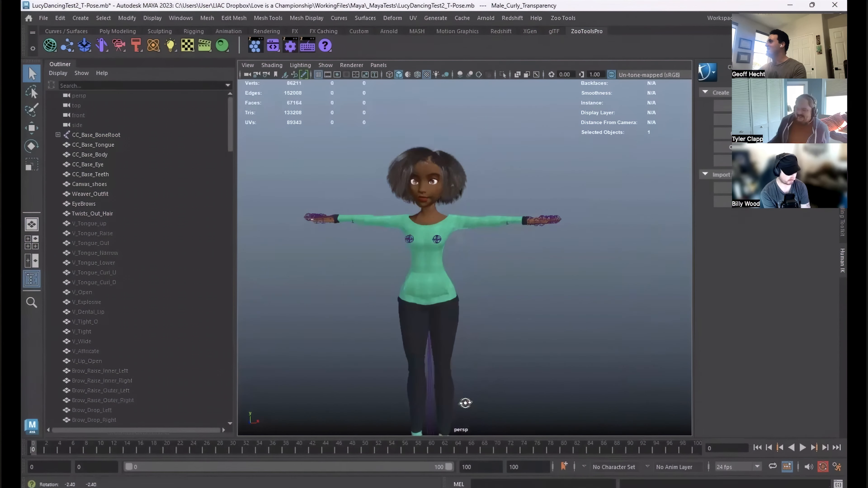
left_click_drag(464, 402, 462, 404, "alt")
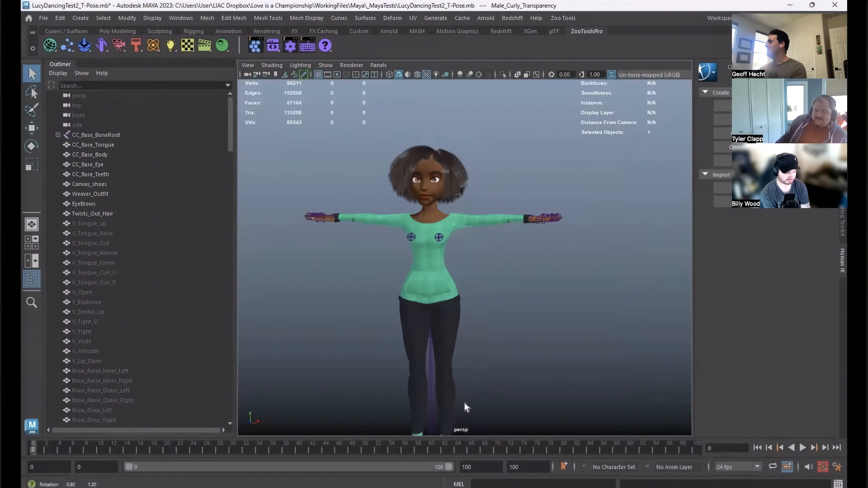
middle_click_drag(464, 403, 487, 387, "alt")
left_click_drag(464, 402, 466, 401, "alt")
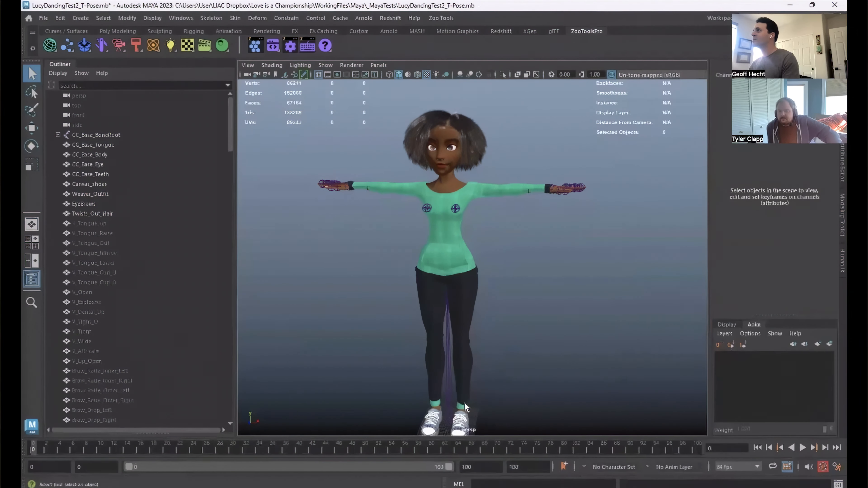
Launch AdvancedSkeleton, open its NameMatcher tool and choose the CharacterCreator3 template
scroll(463, 402, "down", 6)
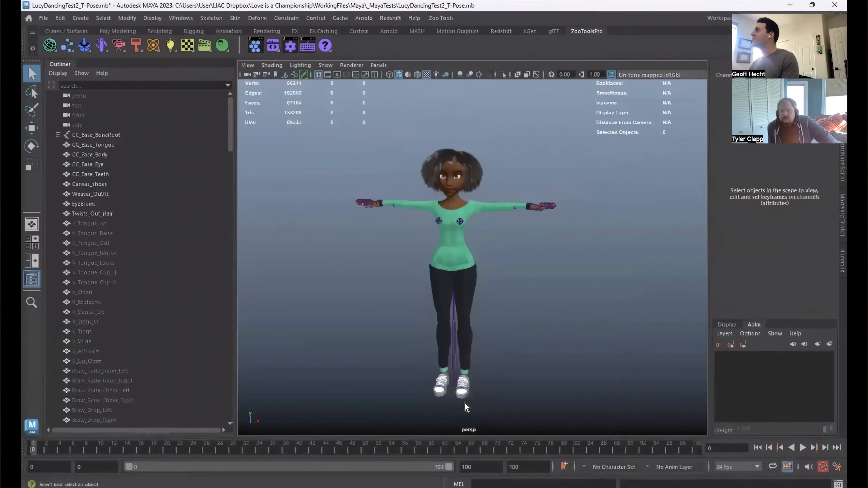
scroll(464, 406, "up", 1)
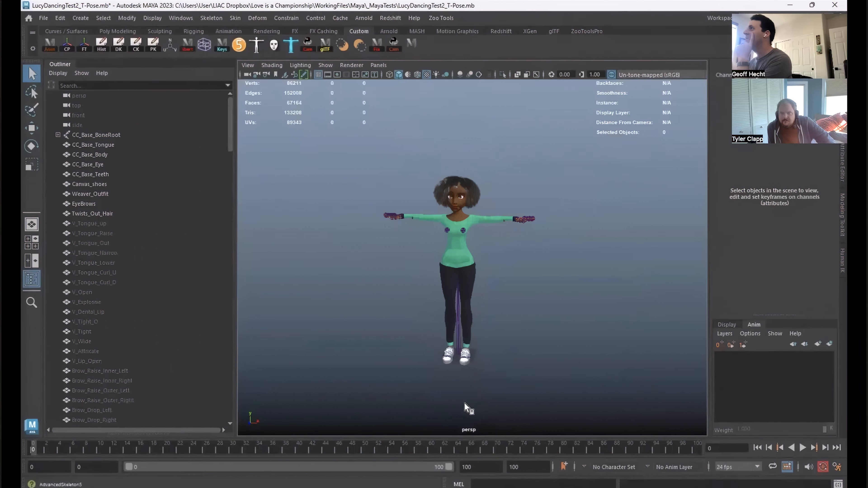
left_click(239, 45)
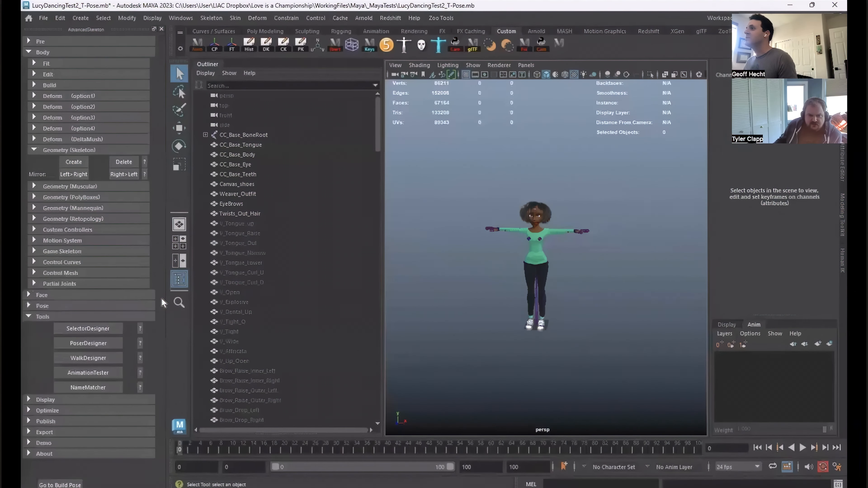
left_click(87, 388)
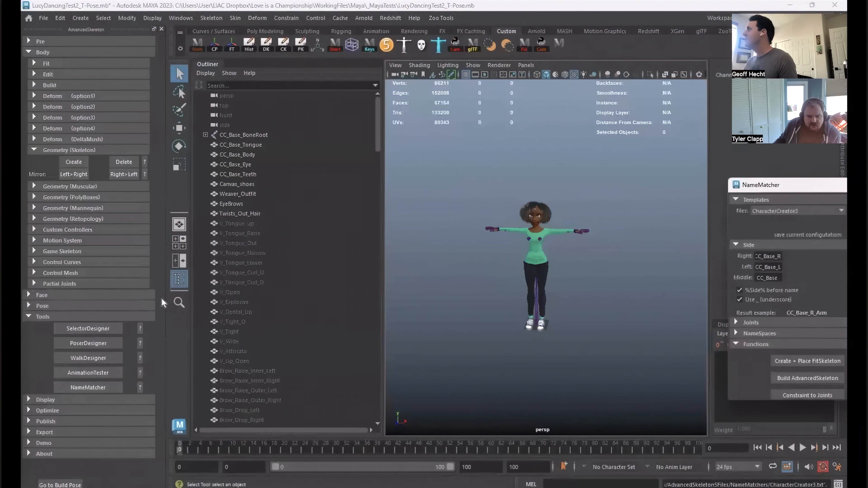
left_click_drag(792, 185, 502, 170)
left_click(512, 196)
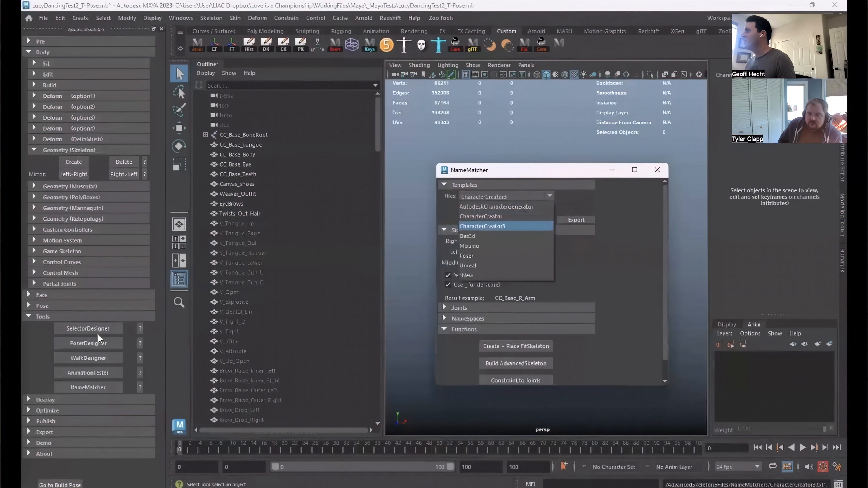
key("Return")
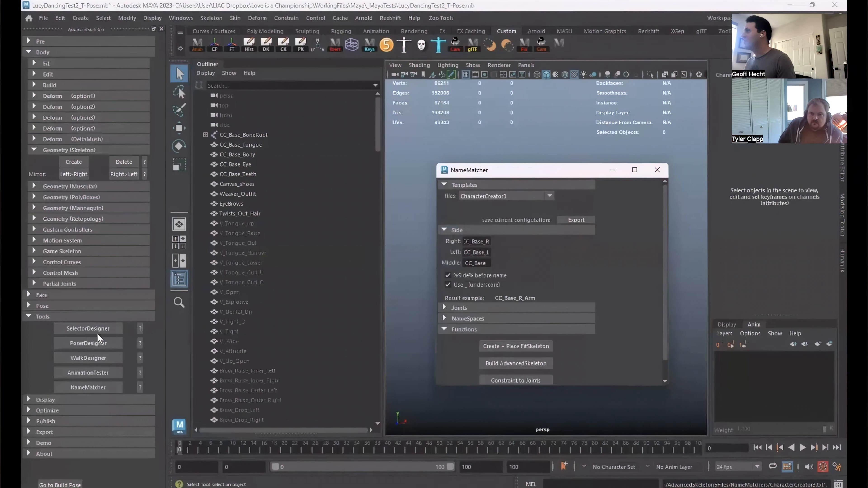
Create and place the FitSkeleton on the character using the NameMatcher functions
scroll(550, 280, "down", 1)
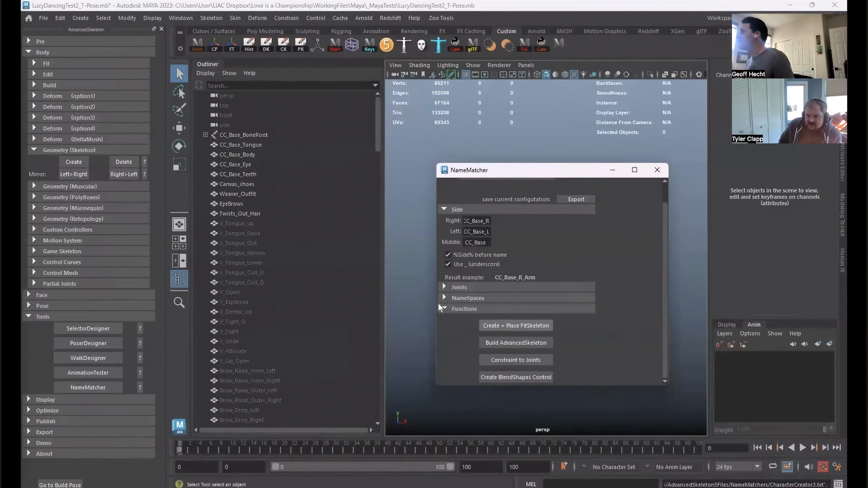
left_click(516, 326)
left_click_drag(548, 171, 270, 195)
key("f")
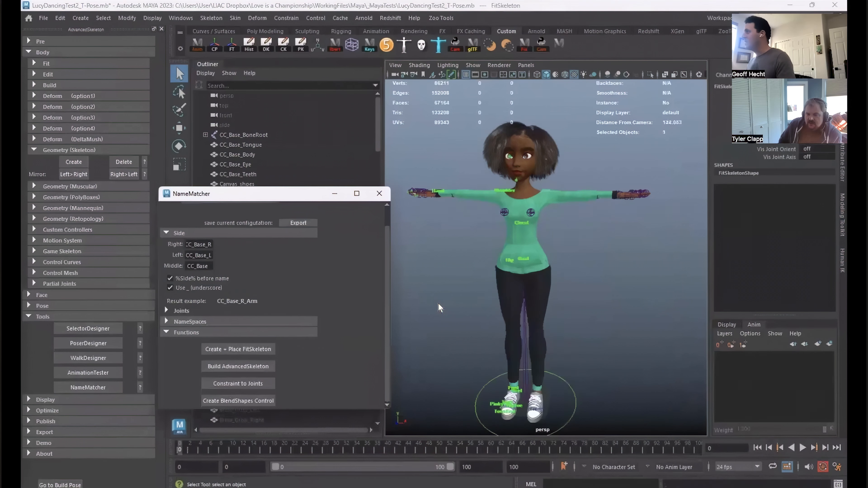
left_click_drag(442, 301, 438, 303, "alt")
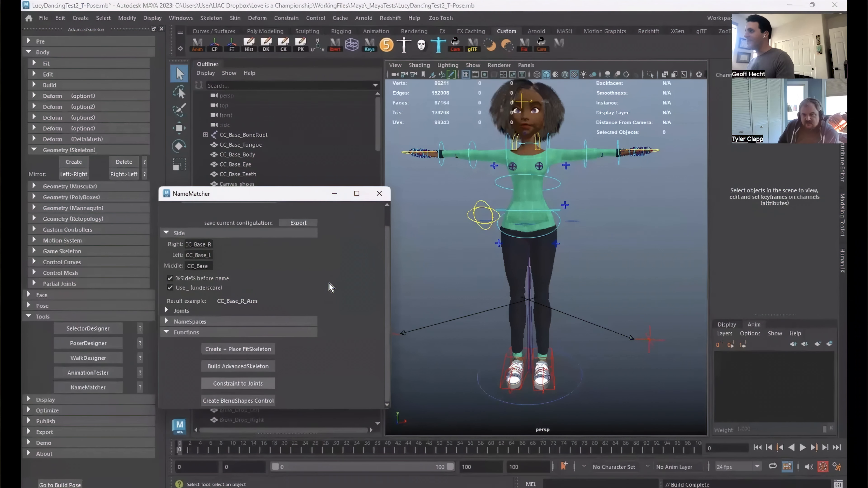
Constrain the built AdvancedSkeleton rig to the character's joints
left_click(237, 384)
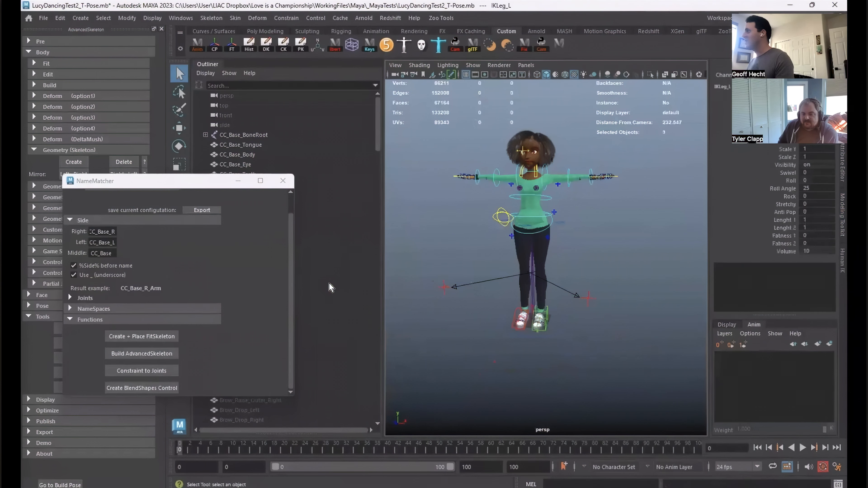
Test the rig by moving the left foot's IK control, and undo the move
key("w")
left_click_drag(541, 315, 628, 284)
key("ctrl+z")
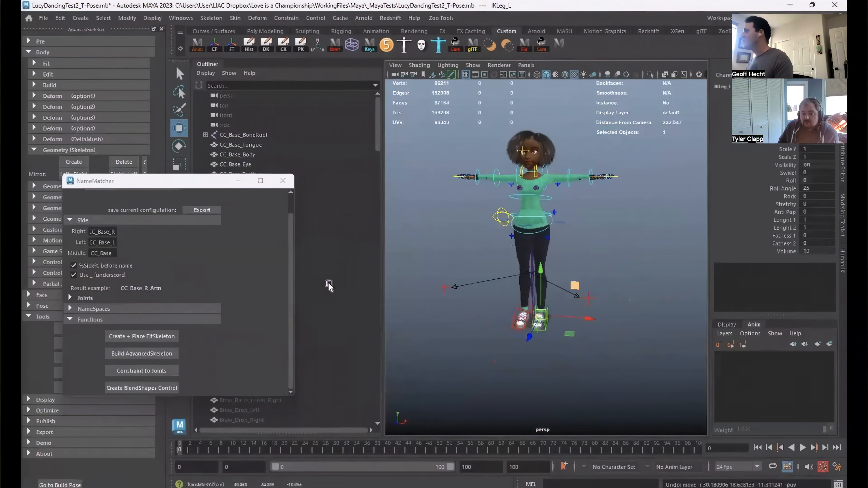
Move the right and left leg pole controls inward so they sit closer together in front of the knees
left_click(444, 287)
left_click_drag(491, 290, 528, 310)
left_click(629, 274)
left_click(588, 299)
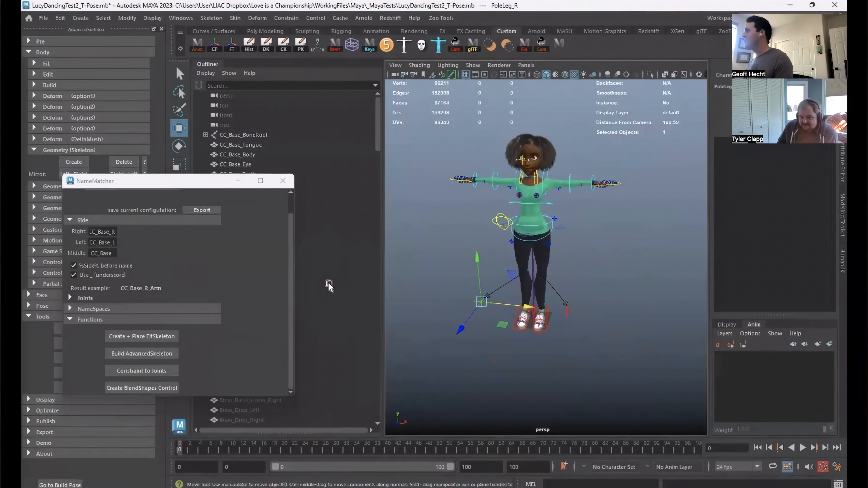
Try the left leg's IK control again with the repositioned pole controls, and undo the change
left_click(547, 324)
mouse_move(547, 324)
left_mouse_down("alt")
mouse_move(578, 306)
mouse_move(546, 314)
mouse_move(585, 300)
mouse_move(578, 288)
mouse_move(561, 327)
left_mouse_up("alt")
key("ctrl+z")
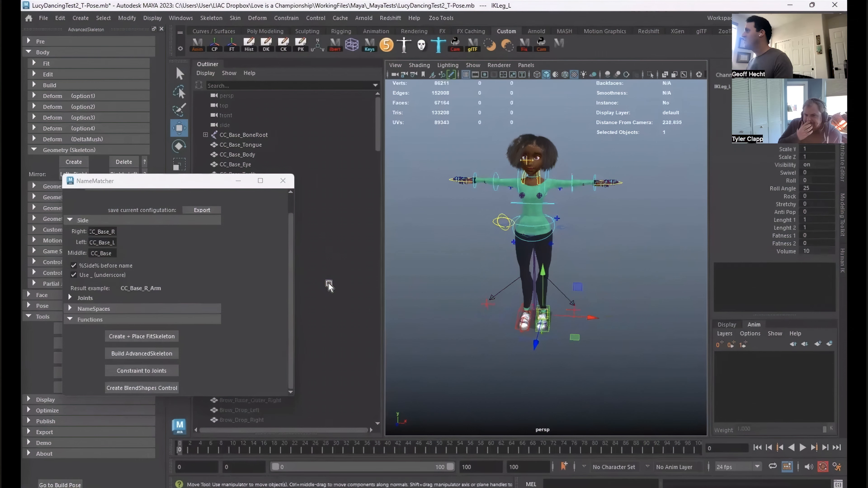
Try rotating the left arm's elbow control to test how the arm bends
left_click(572, 178)
key("e")
left_click_drag(571, 181, 555, 187)
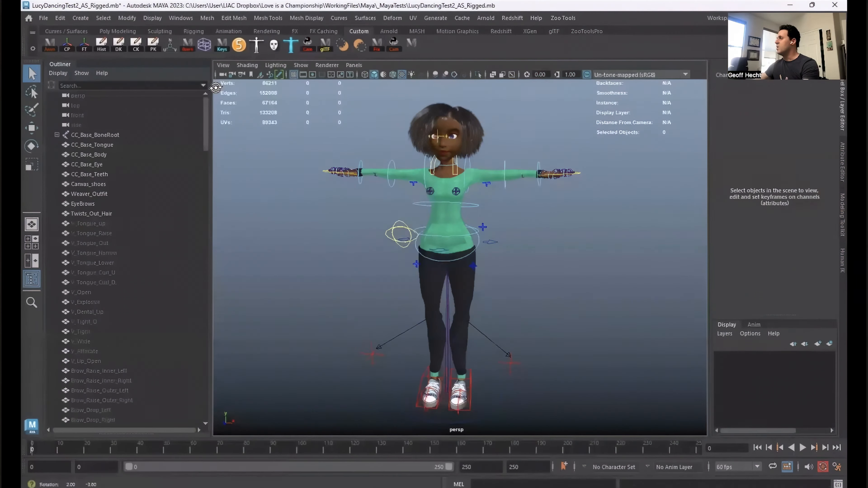
Open LucyDanceTest2.fbx from the FBX\_iCloneTests folder, replacing the current rigged scene
left_click_drag(215, 88, 216, 88, "alt")
left_click(43, 18)
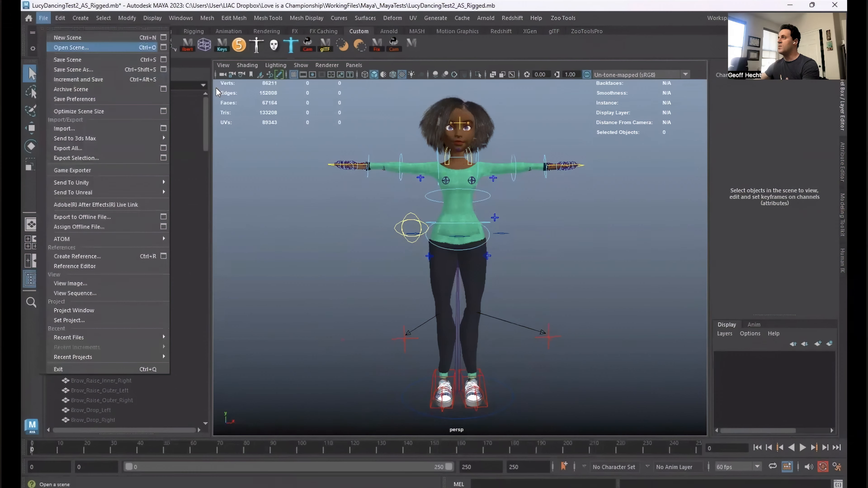
left_click(71, 47)
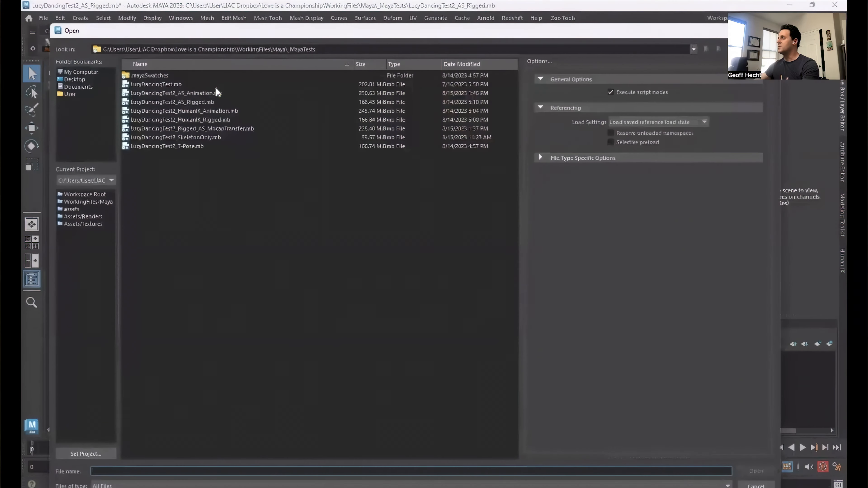
double_click(149, 75)
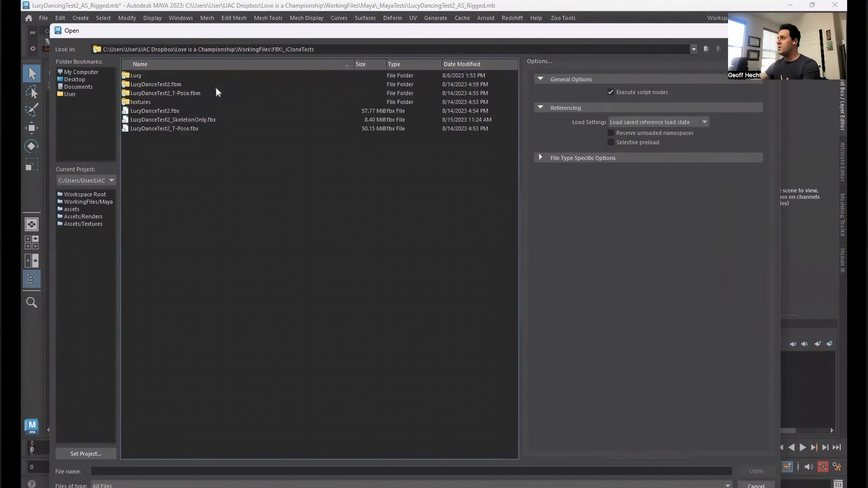
left_click(155, 110)
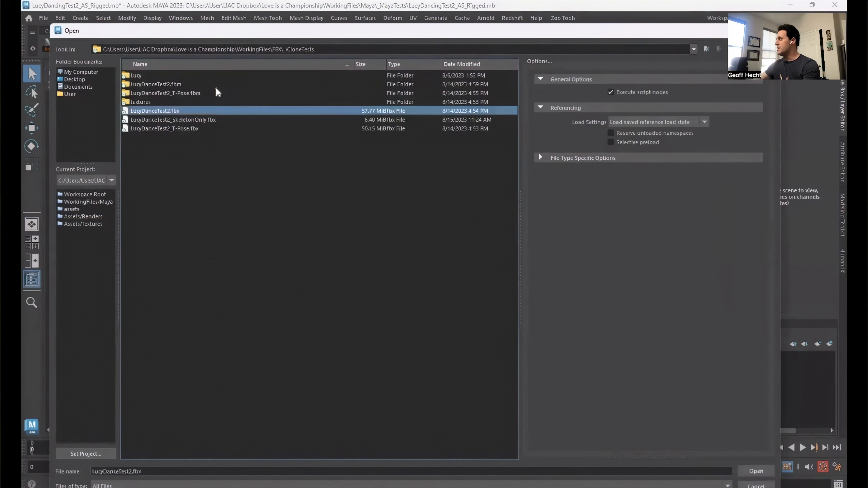
left_click(757, 471)
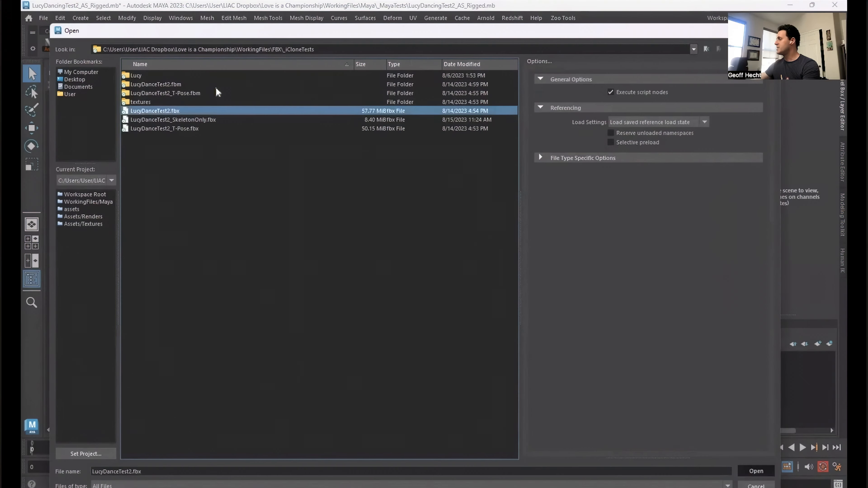
left_click(434, 256)
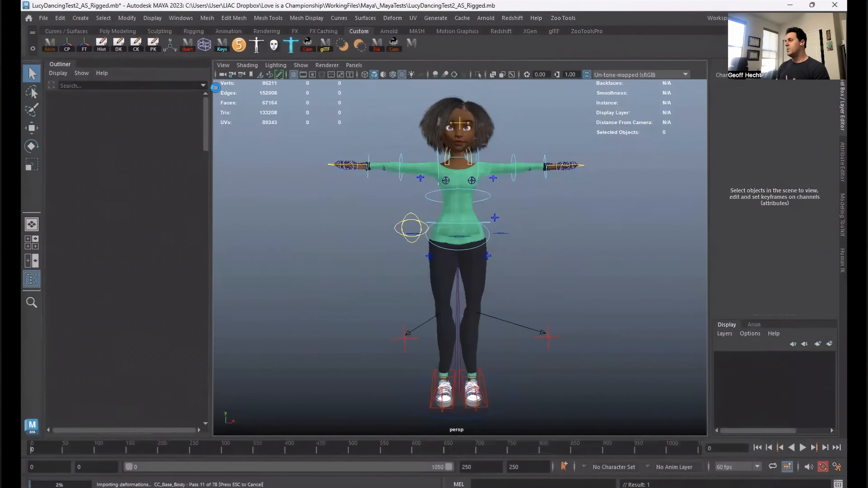
Play the imported character's dance animation to check it, and return to frame 0
middle_click_drag(459, 240, 420, 275, "alt")
left_click_drag(420, 275, 510, 277, "alt")
scroll(460, 258, "up", 5)
scroll(459, 257, "down", 3)
middle_click_drag(460, 257, 412, 276, "alt")
left_click_drag(412, 276, 428, 276, "alt")
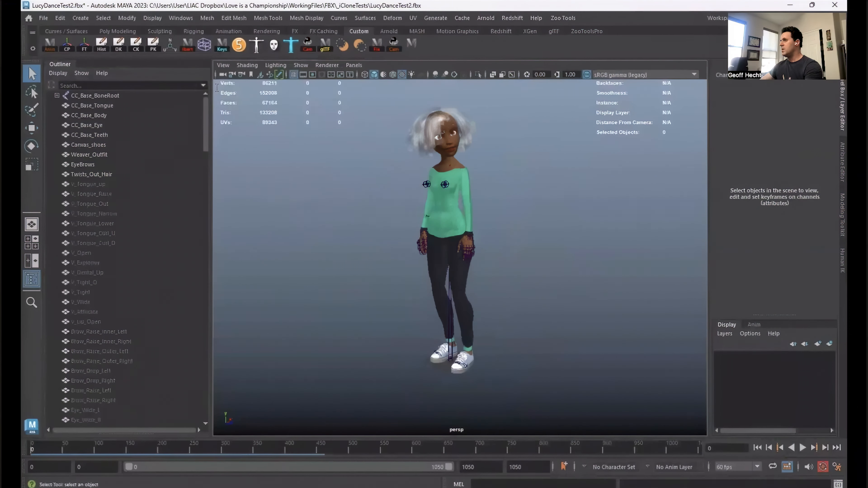
key("alt+v")
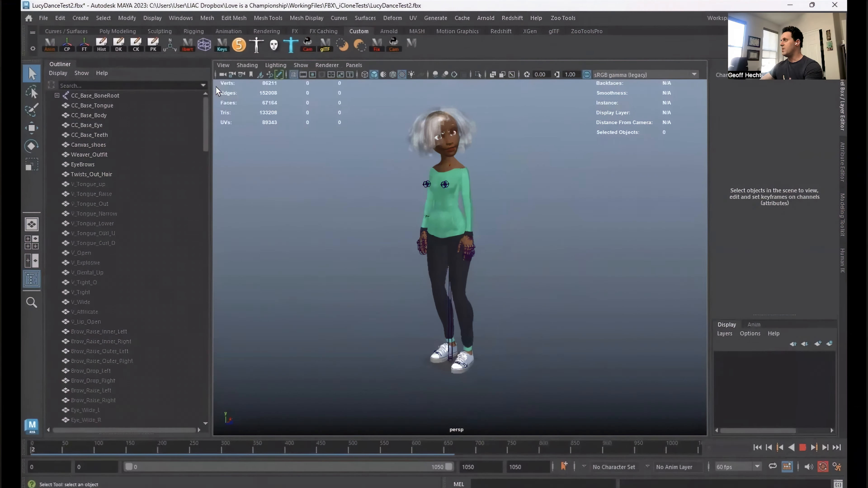
left_click_drag(216, 449, 31, 449)
Delete all the character's meshes and blend shape objects from CC_Base_Tongue to Hairline_Low_L, keeping only the CC_Base_BoneRoot skeleton
left_click(92, 105)
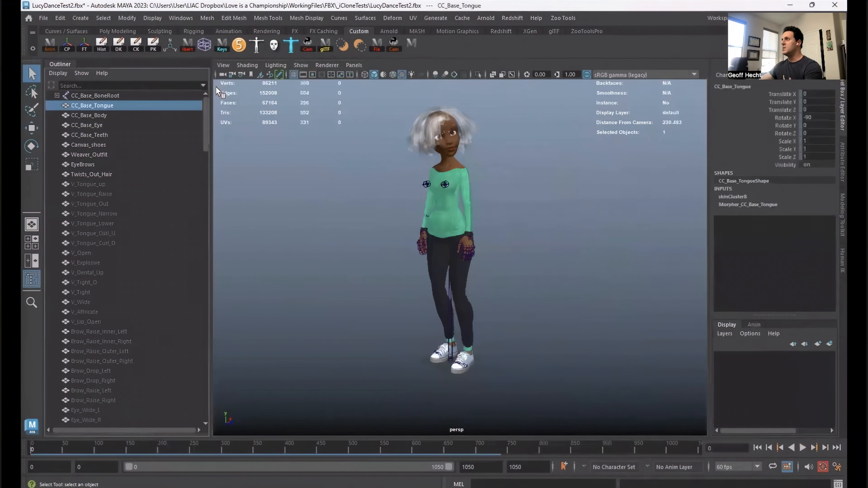
left_click_drag(205, 125, 206, 393)
left_click(90, 361, "shift")
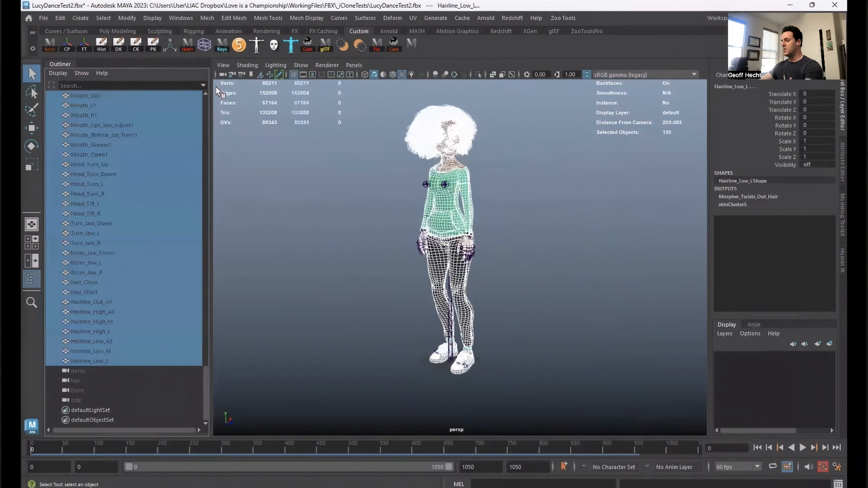
key("Delete")
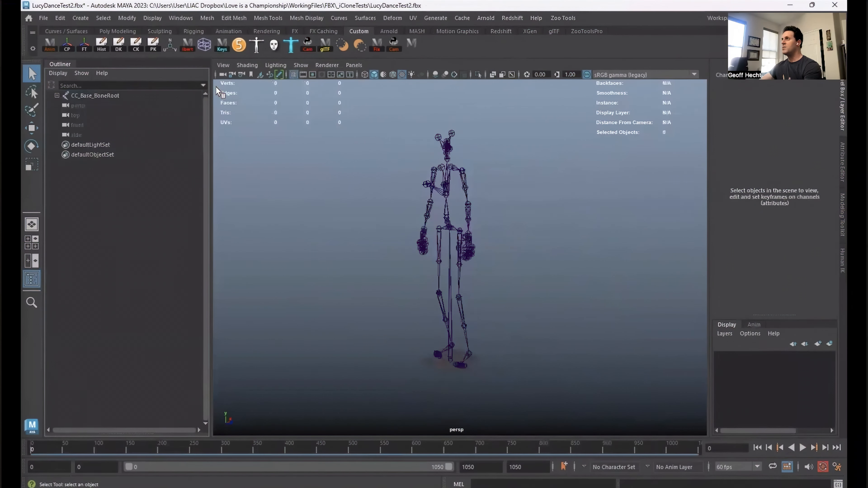
Optimize the scene size to clear out unused nodes left by the deleted meshes
left_click(43, 18)
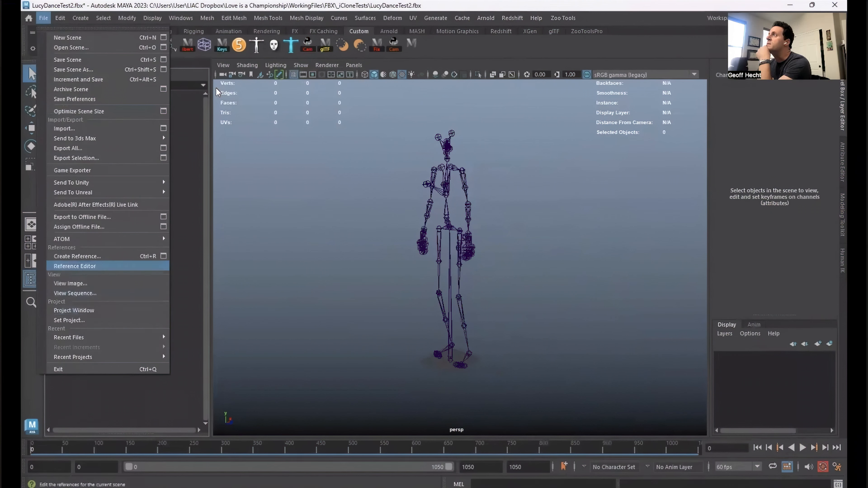
left_click(79, 112)
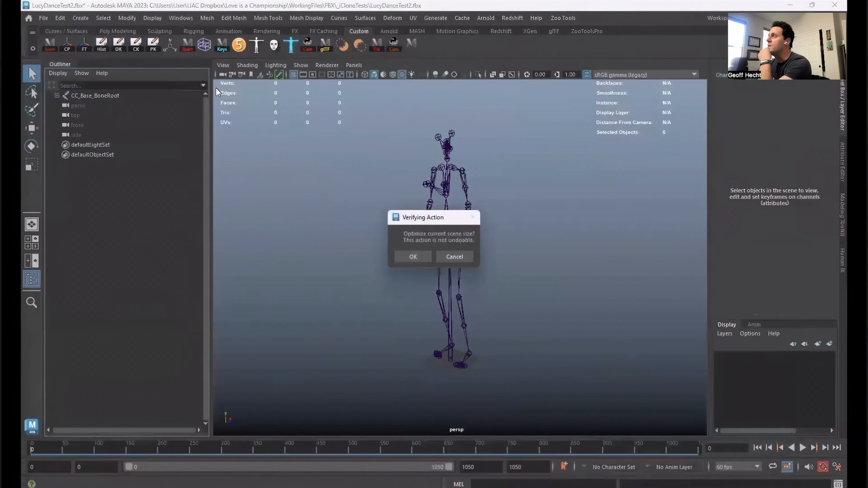
key("Return")
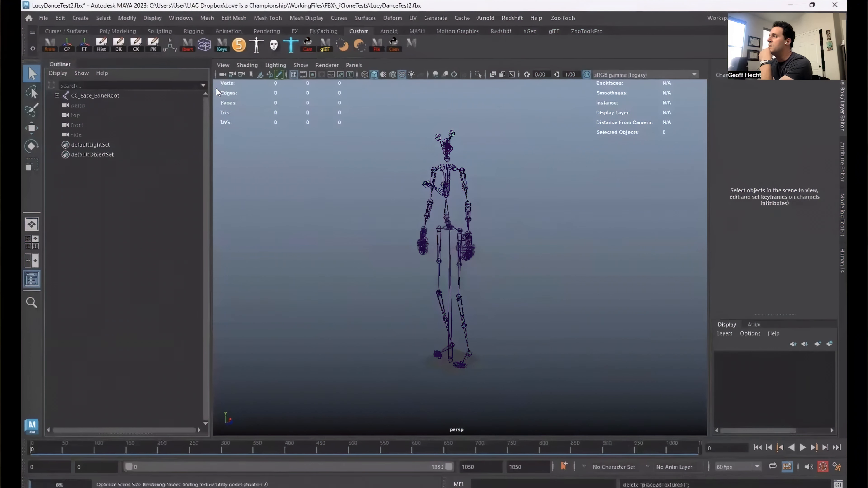
Save the skeleton scene to the Desktop as Mocap.mb, overwriting the existing file
left_click(43, 18)
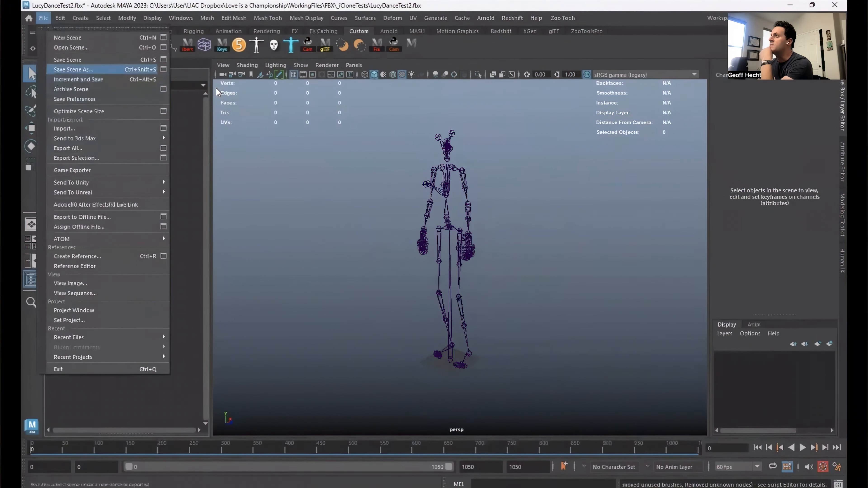
left_click(73, 69)
left_click(74, 79)
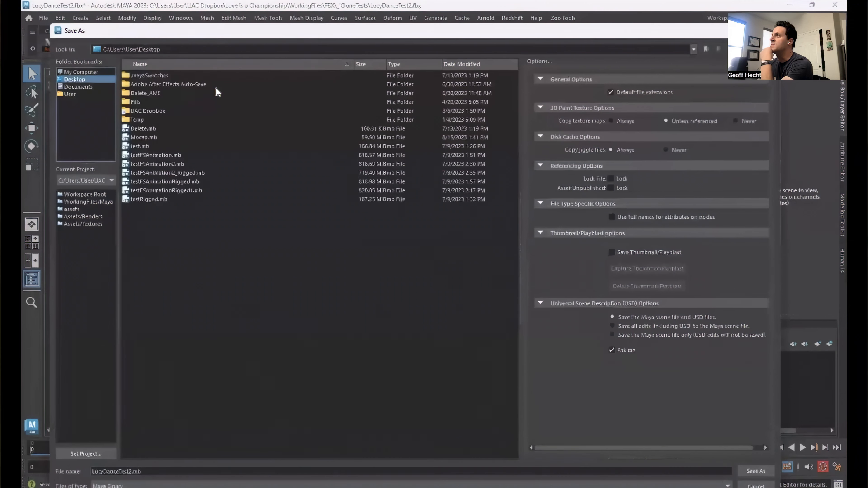
left_click(143, 137)
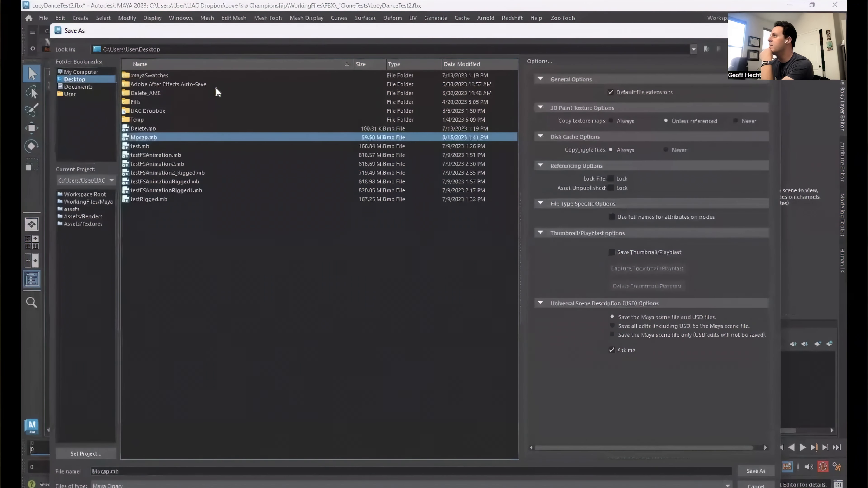
left_click(756, 470)
left_click(394, 278)
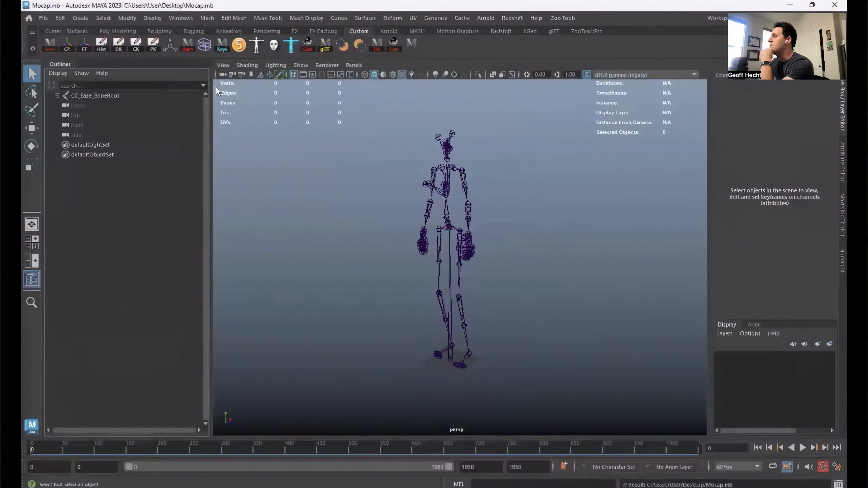
left_click(43, 18)
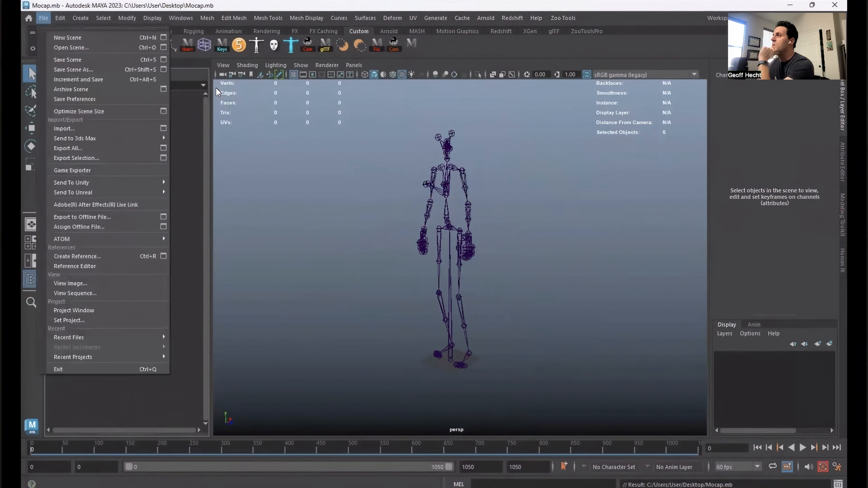
left_click(215, 87)
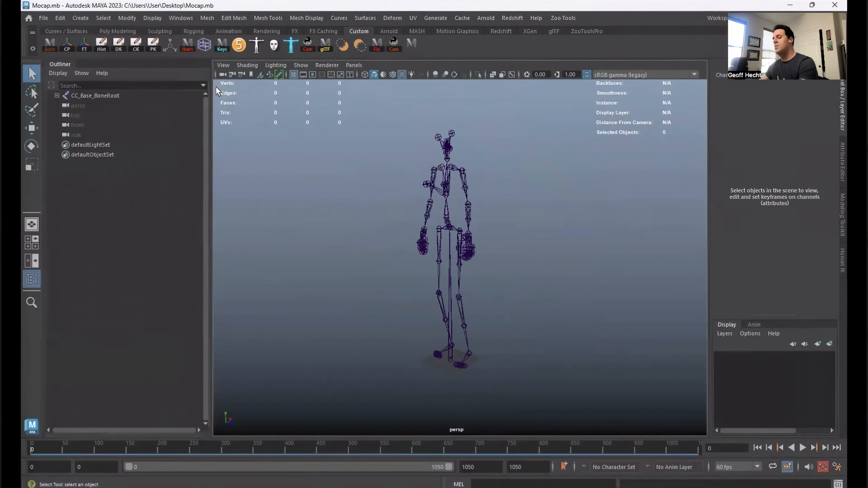
Play the dance animation on the bare skeleton to check its motion
left_click_drag(215, 87, 246, 88, "alt")
middle_click_drag(216, 86, 152, 108, "alt")
key("alt+v")
key("Escape")
Try rotating the left upper arm joint outward by hand toward a T-pose at frame 0
left_click(95, 95)
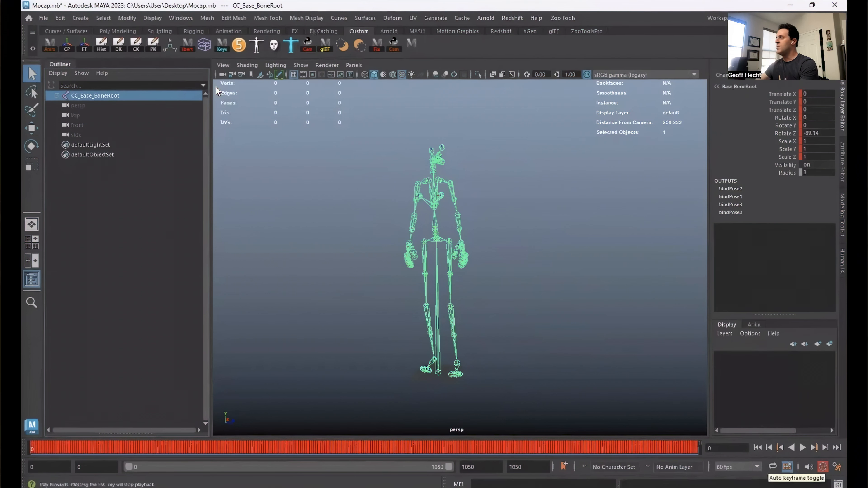
scroll(441, 260, "down", 3)
middle_click_drag(441, 239, 444, 283, "alt")
scroll(444, 284, "up", 3)
scroll(460, 256, "up", 5)
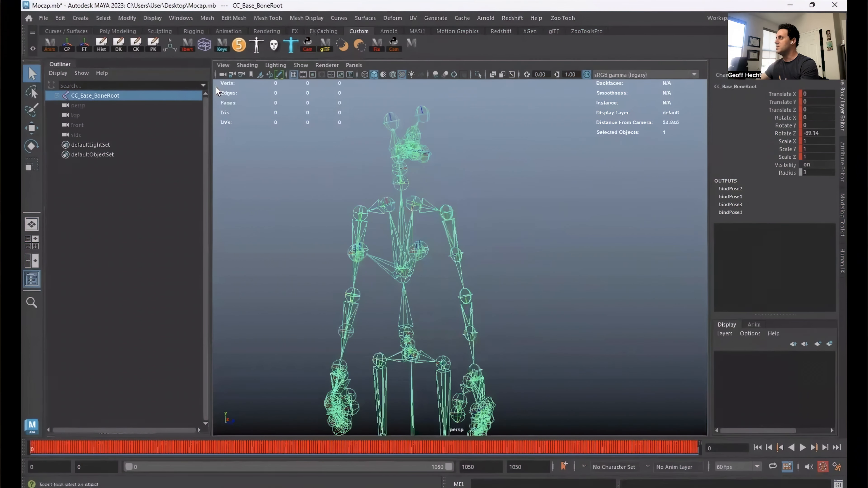
left_click(451, 229)
key("e")
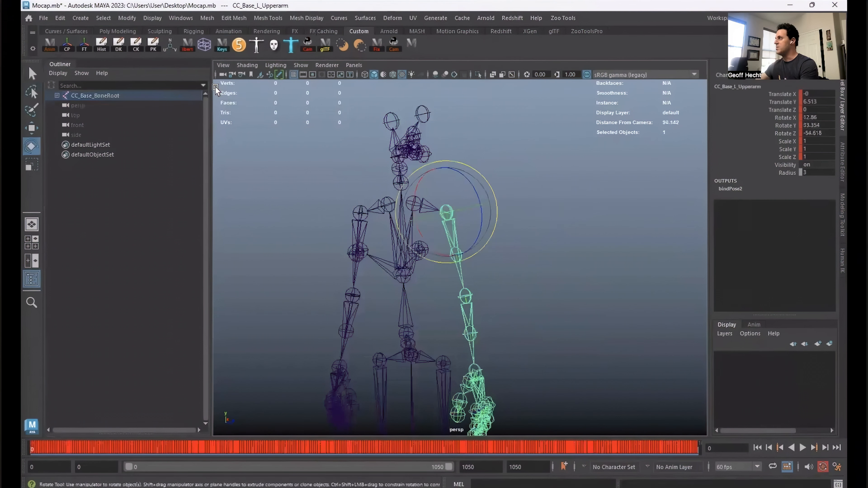
mouse_move(481, 214)
left_mouse_down()
mouse_move(475, 185)
mouse_move(447, 168)
mouse_move(468, 177)
left_mouse_up()
Try rotating the right upper arm joint outward by hand toward a horizontal T-pose
left_click(360, 228)
mouse_move(387, 177)
left_mouse_down()
mouse_move(405, 205)
mouse_move(401, 231)
left_mouse_up()
middle_click_drag(404, 247, 413, 153, "alt")
mouse_move(413, 152)
left_mouse_down("alt")
mouse_move(232, 149)
mouse_move(434, 151)
left_mouse_up("alt")
middle_click_drag(434, 150, 379, 253, "alt")
left_click_drag(379, 253, 302, 254, "alt")
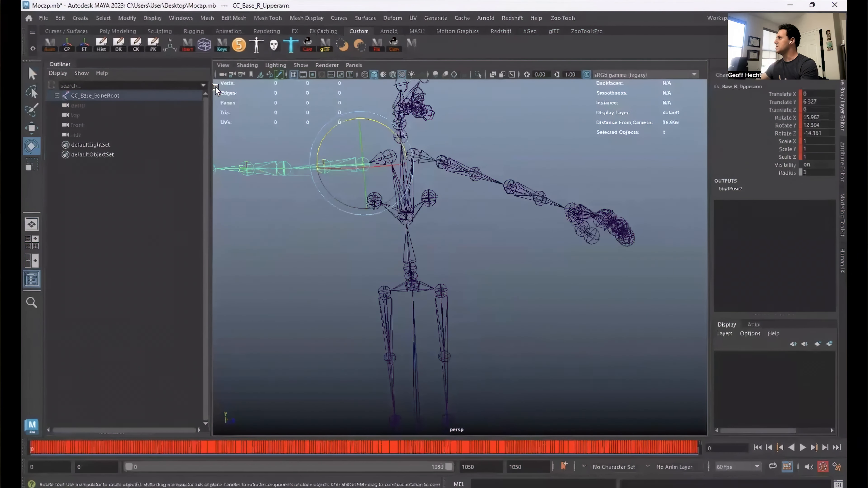
Expand the entire bone hierarchy and set the rotations of the hip, pelvis and left leg joints to 0 at frame 0
left_click(57, 96, "shift")
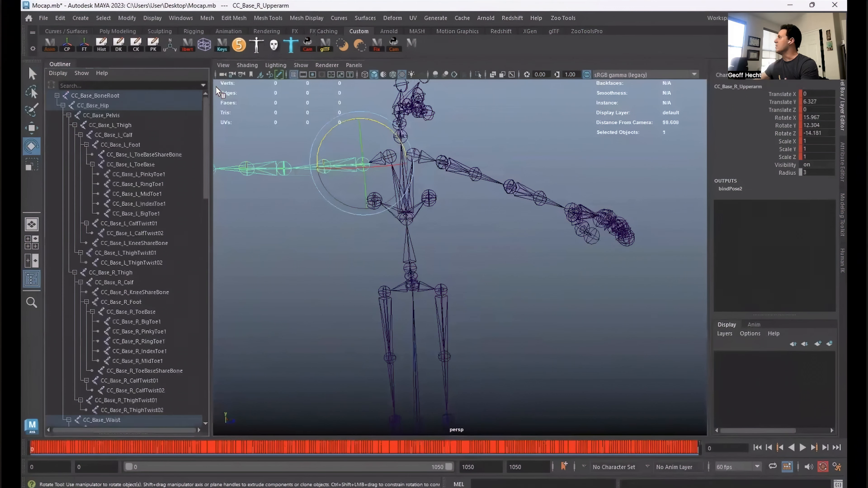
left_click(95, 96)
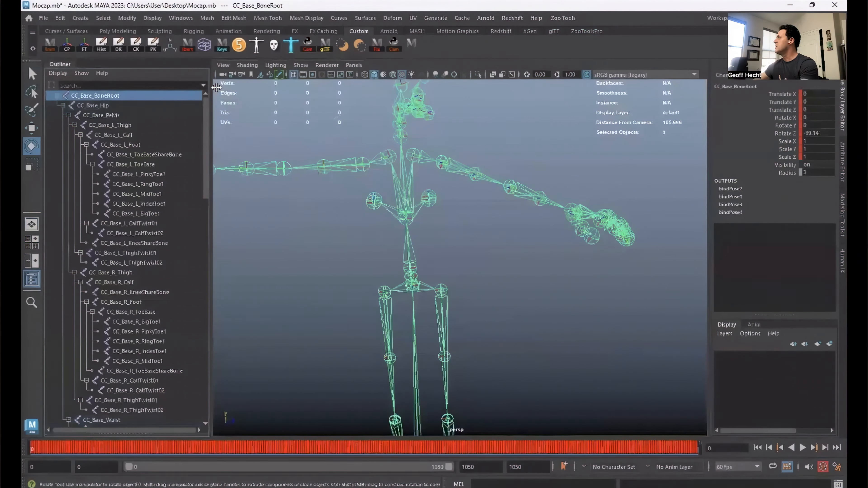
key("Down")
key("f")
key("Down")
left_click(111, 125)
left_click(818, 118)
type("0")
left_click(114, 135)
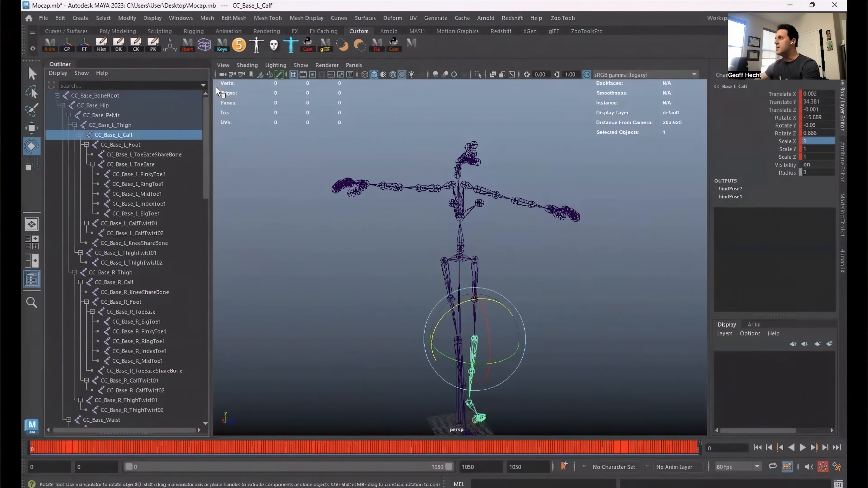
left_click(121, 145)
Set the rotations of the right thigh, calf and foot joints to 0 at frame 0
left_click(111, 273)
left_click(818, 117)
type("0")
key("Tab")
scroll(123, 260, "down", 3)
left_click(114, 204)
left_click(132, 331, "shift")
left_click(121, 224)
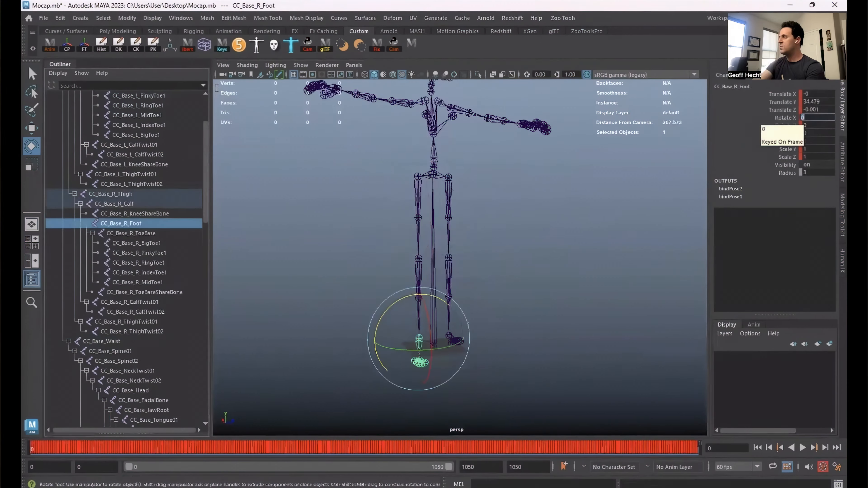
Reset the waist, spine, neck, head and facial joint rotations to neutral at frame 0, using 90 for the left eye's Rotate X
left_click(102, 342)
left_click(110, 351)
left_click(130, 390, "shift")
scroll(123, 260, "down", 3)
left_click(143, 322)
left_click(146, 332)
left_click(160, 351)
left_click(152, 371)
left_click(142, 390)
left_click(818, 117)
type("90")
left_click(148, 401)
scroll(124, 260, "down", 3)
Straighten the left clavicle, and set the left arm, hand and finger joint rotations to 0 for the T-pose
left_click(124, 341)
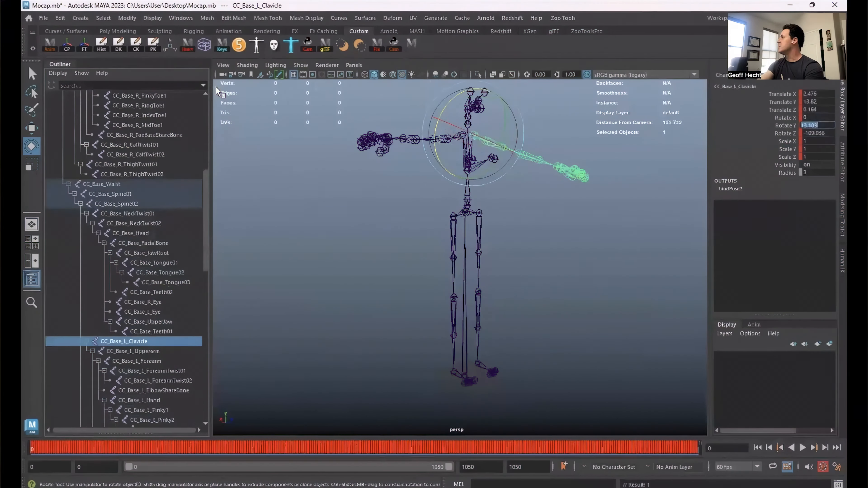
scroll(124, 260, "down", 5)
left_click(133, 194)
scroll(123, 260, "down", 3)
left_click(154, 331, "shift")
left_click_drag(818, 117, 818, 134)
type("0")
Reset the rotations of the right arm, hand and finger joints to neutral for the T-pose
scroll(123, 260, "down", 8)
left_click(133, 145)
left_click(155, 361, "shift")
Correct the rotations of the right and left ribs twist joints, entering 180 for the left one
left_click(127, 194)
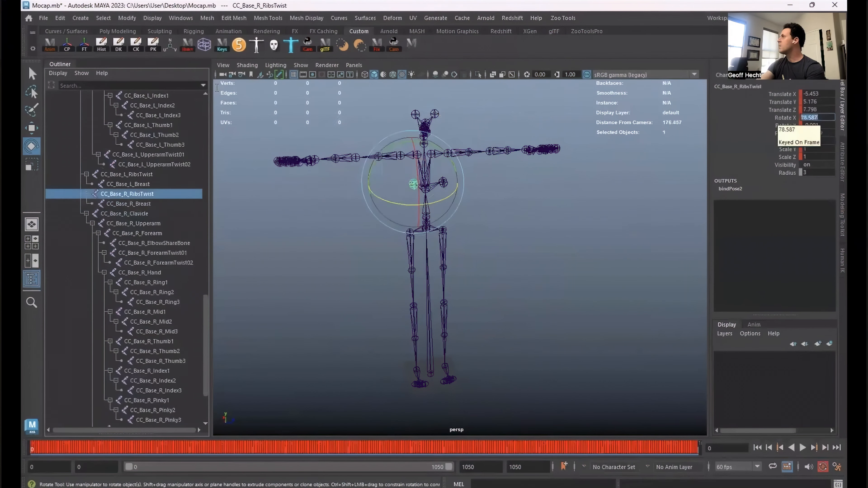
left_click(127, 174)
type("180")
key("Tab")
Play the start of the animation to check the transition from the frame 0 T-pose into the dance
left_click(217, 89)
left_click_drag(216, 90, 218, 92, "alt")
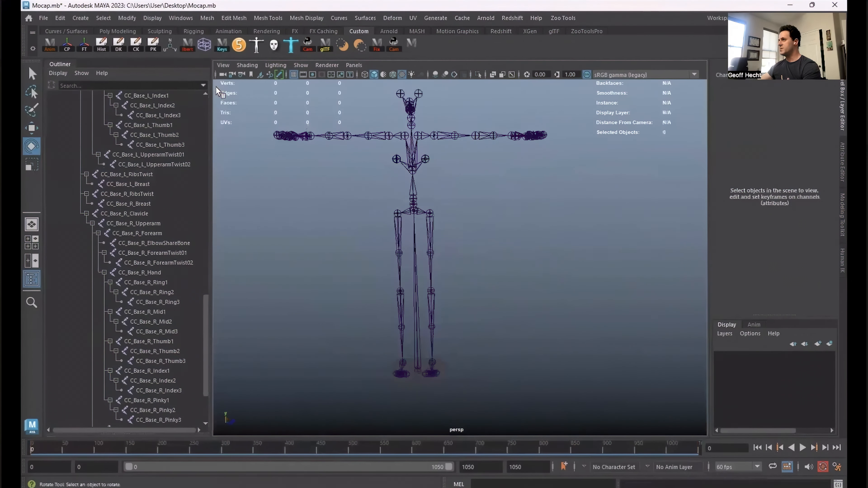
key("alt+v")
key("Escape")
key("alt+v")
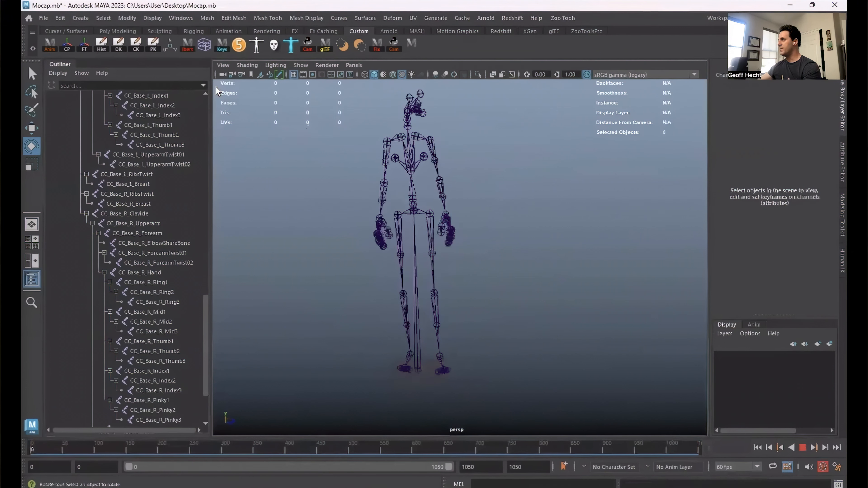
key("Escape")
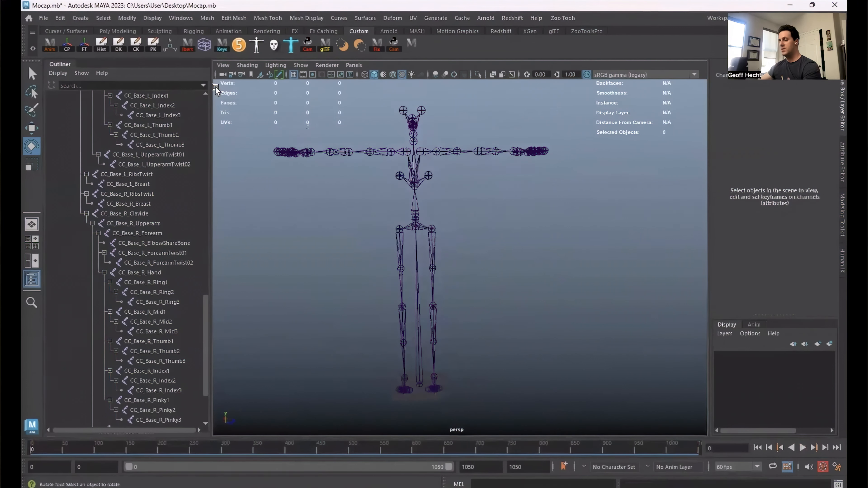
Save the T-posed Mocap.mb scene and open the recent rigged character file LucyDancingTest2_AS_Rigged.mb
key("q")
key("ctrl+s")
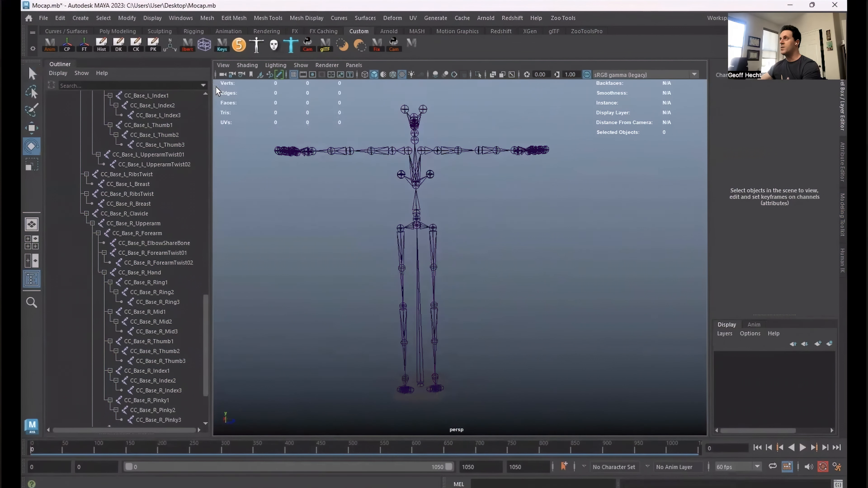
left_click(43, 18)
mouse_move(103, 337)
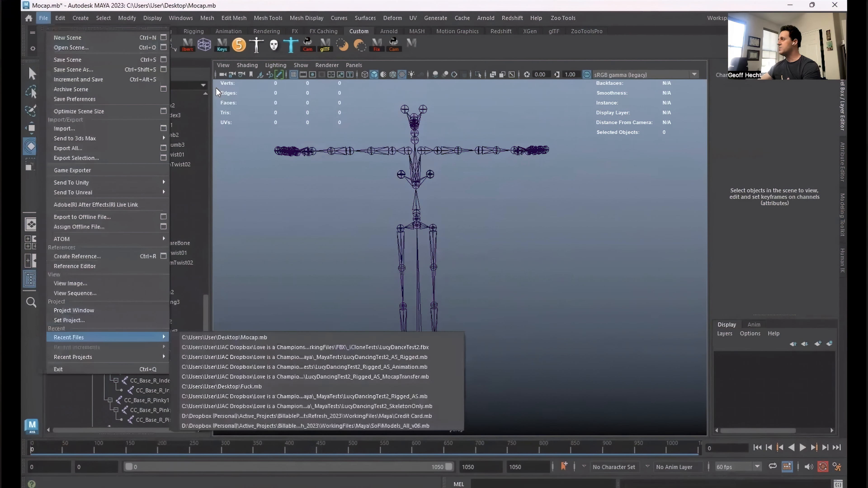
left_click(305, 358)
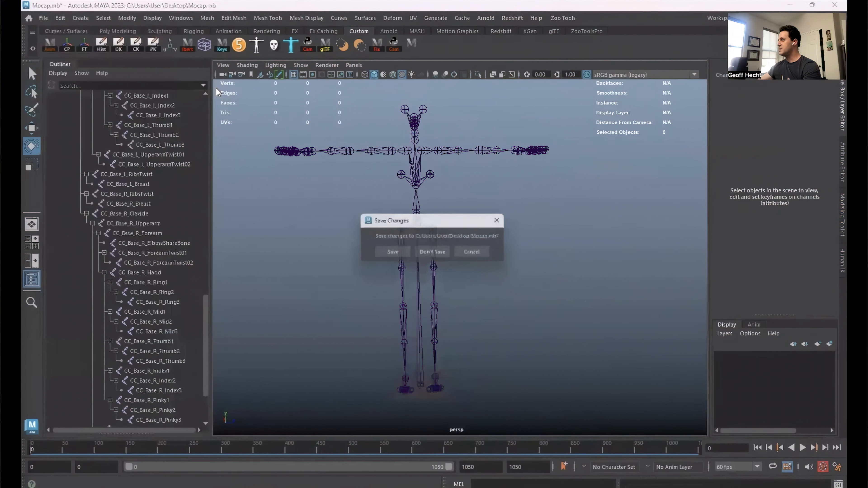
left_click(393, 253)
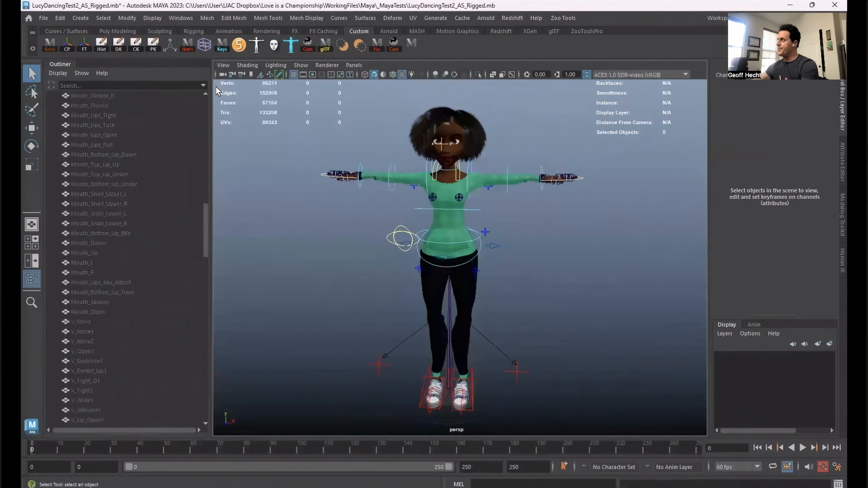
Set the viewport's view transform to Un-tone-mapped (sRGB)
left_click(624, 95)
mouse_move(505, 219)
left_mouse_down("alt")
mouse_move(485, 222)
mouse_move(509, 224)
left_mouse_up("alt")
Open the import options and set name resolution to clashing nodes with a custom string
left_click(43, 18)
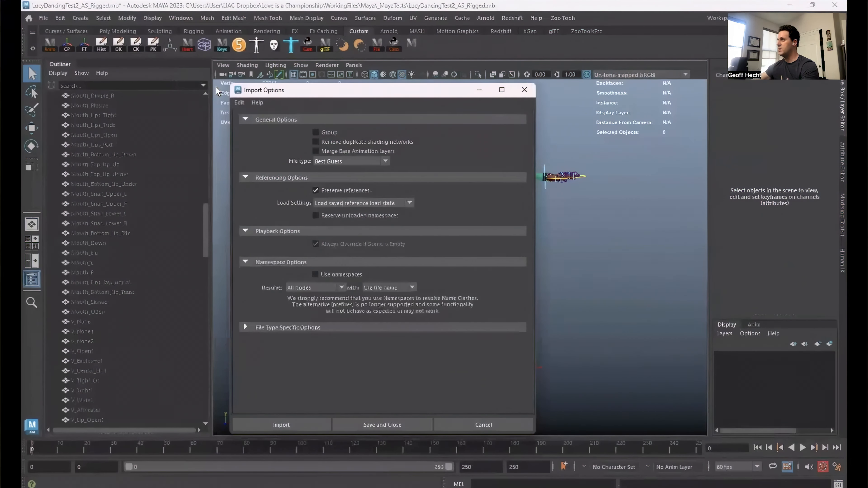
left_click(316, 287)
left_click(304, 298)
left_click(389, 288)
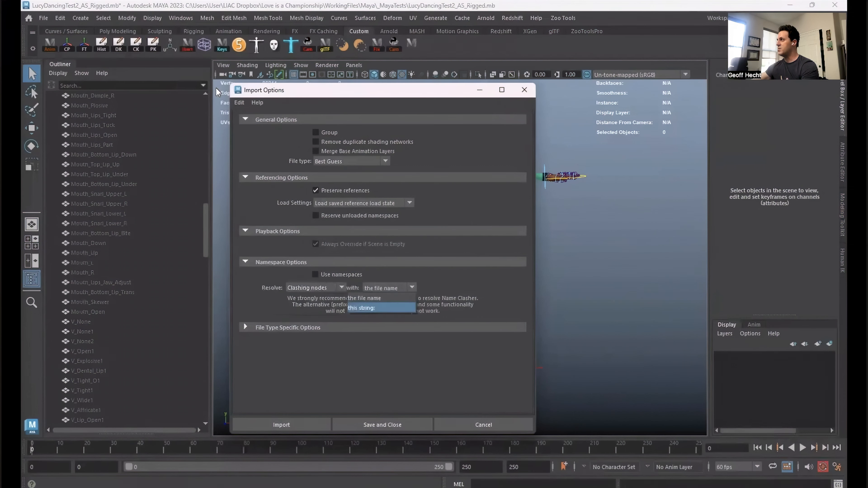
left_click(376, 308)
left_click(316, 288)
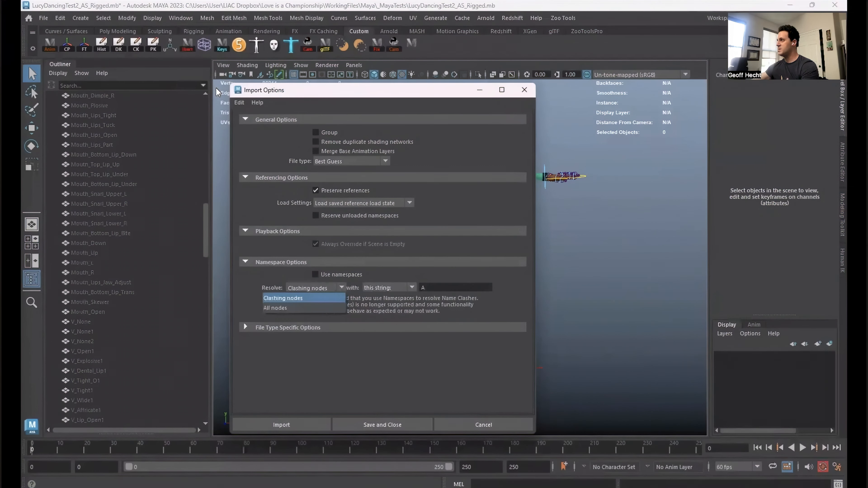
Import Mocap.mb from the Desktop into the rigged scene, using namespaces with the file name
left_click(281, 425)
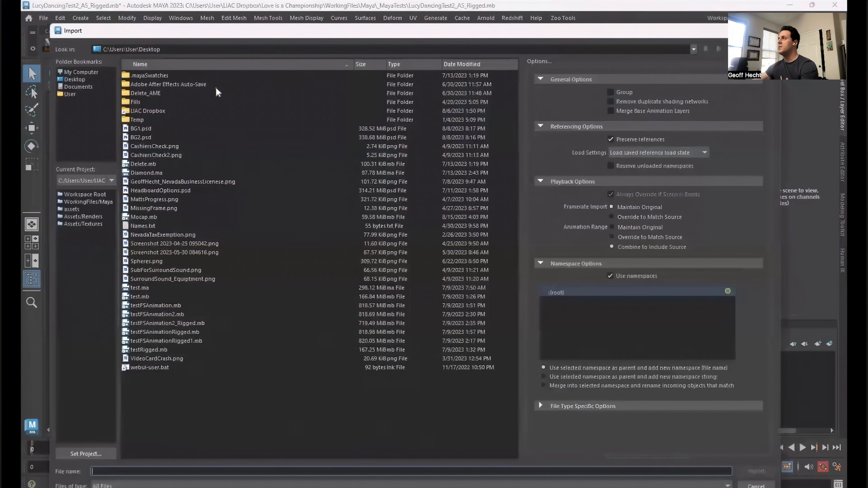
left_click(144, 217)
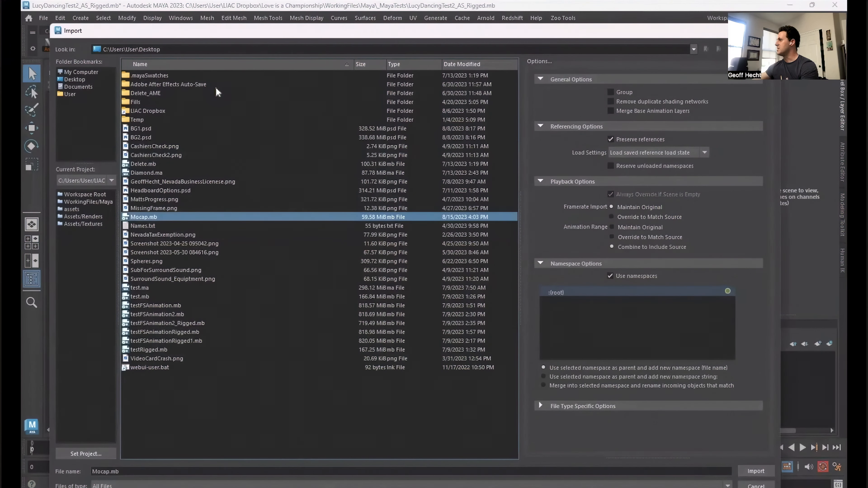
key("Return")
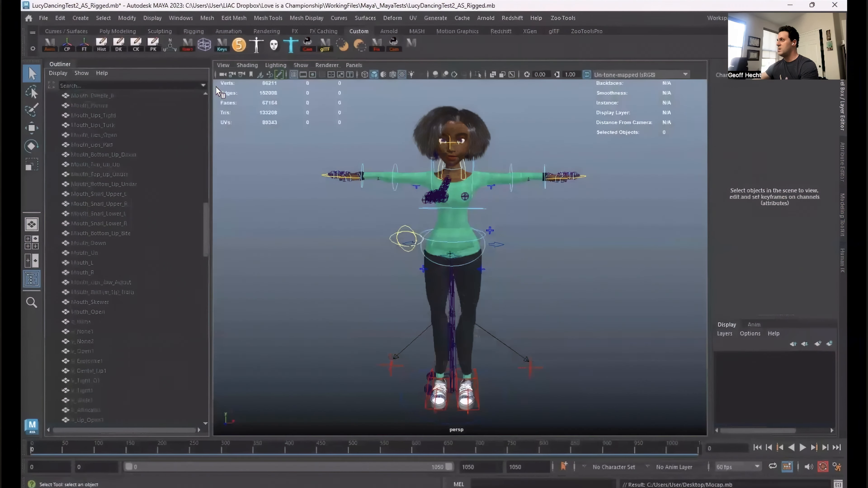
Compare the rotation values of the imported mocap root joint with those of the character's original CC_Base_BoneRoot
left_click(104, 391)
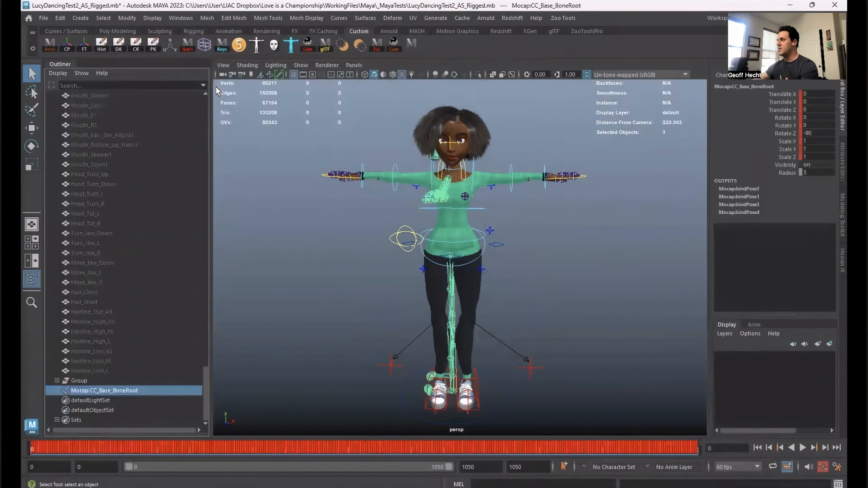
left_click_drag(205, 393, 206, 123)
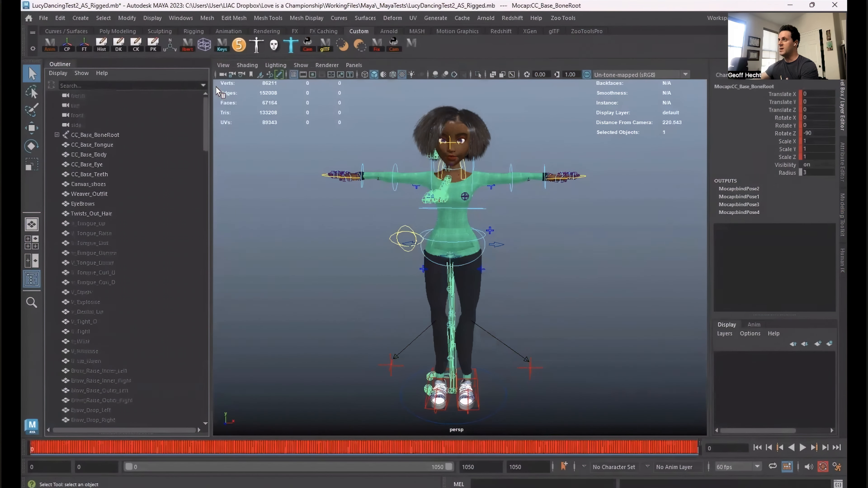
left_click(95, 135)
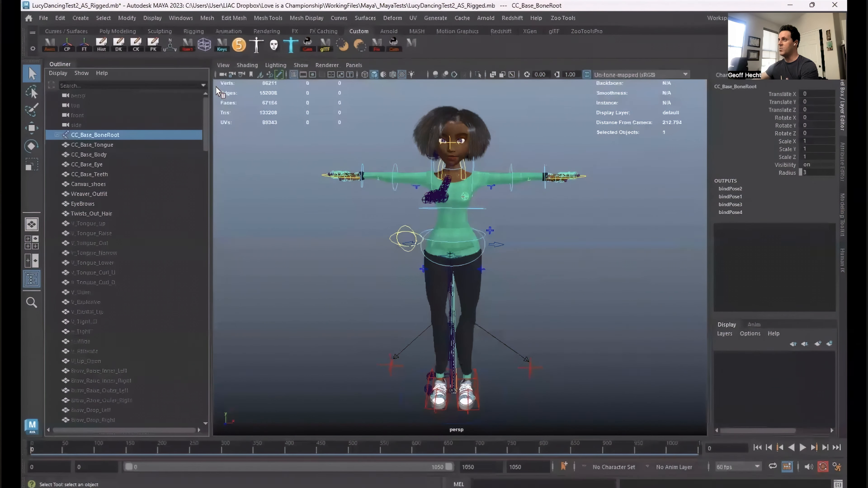
left_click_drag(205, 124, 205, 393)
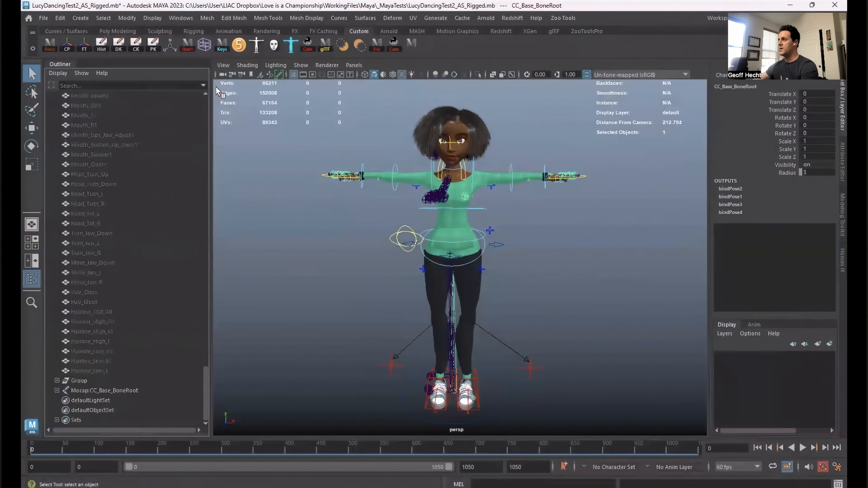
Set Rotate Z of the imported Mocap:CC_Base_BoneRoot joint to 0 so the mocap skeleton lines up with the character
left_click(103, 390)
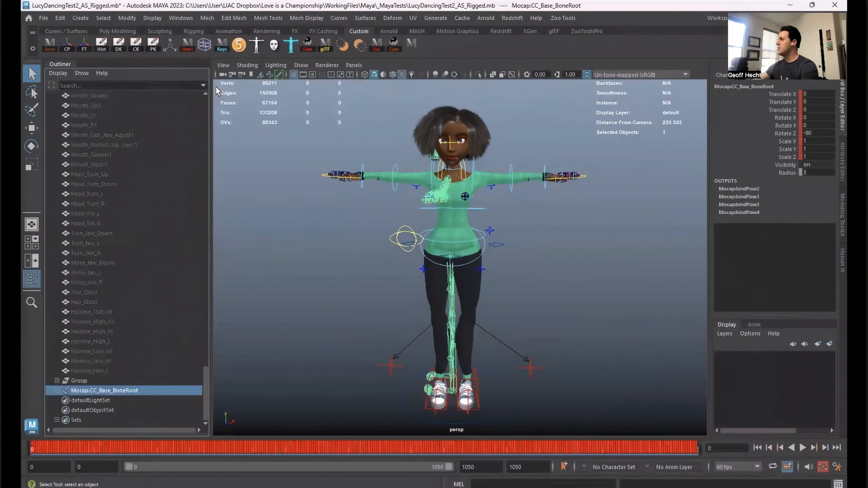
left_click(807, 133)
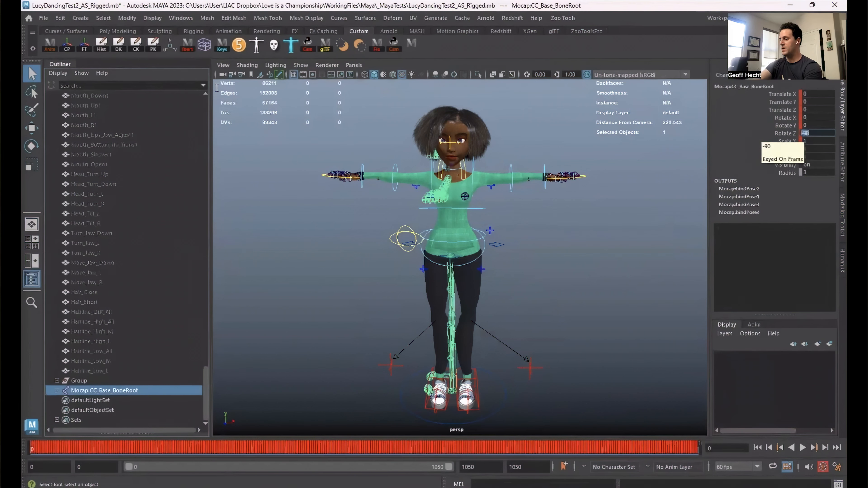
type("0")
key("Return")
mouse_move(458, 239)
left_mouse_down("alt")
mouse_move(328, 244)
mouse_move(378, 249)
mouse_move(401, 292)
left_mouse_up("alt")
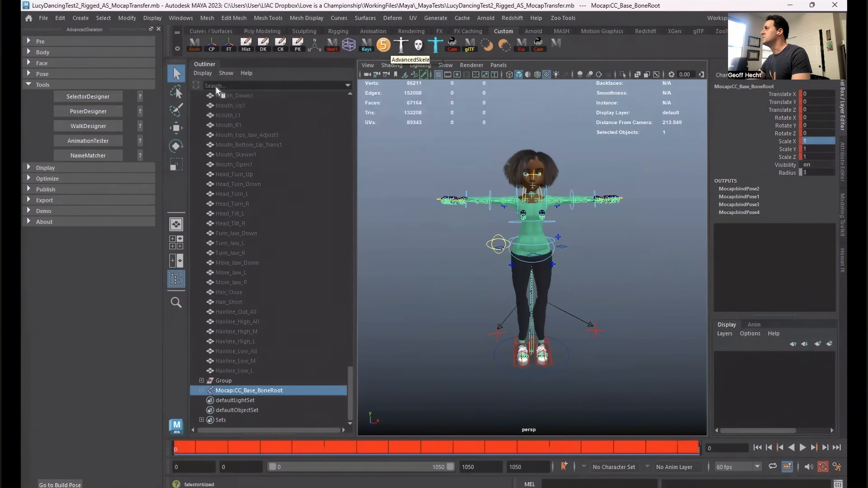
Open the AdvancedSkeleton biped selector and launch its MoCapMatcher tool
left_click(400, 44)
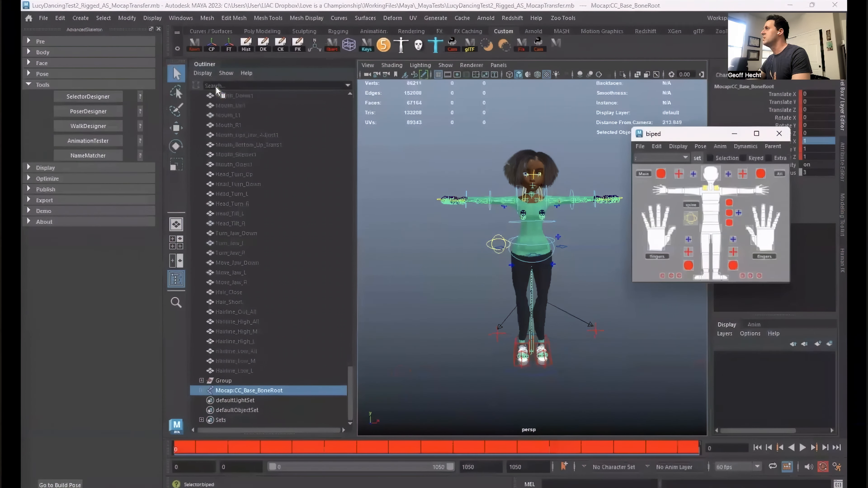
left_click_drag(694, 133, 624, 130)
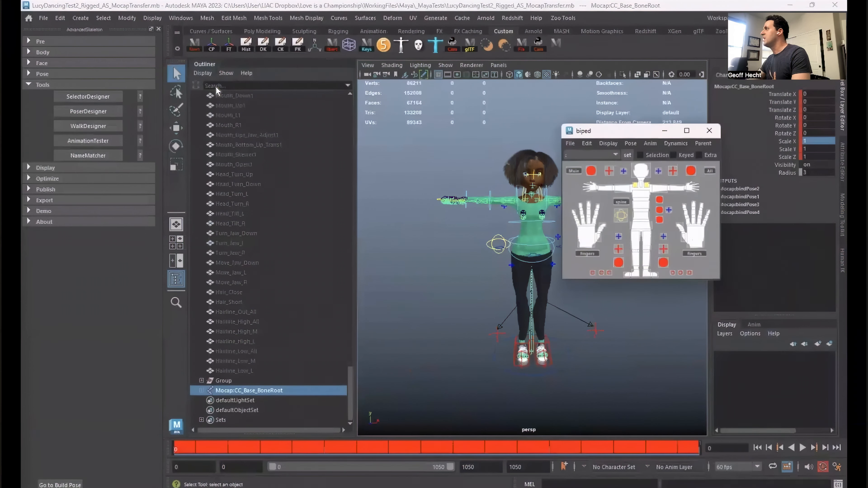
left_click(650, 144)
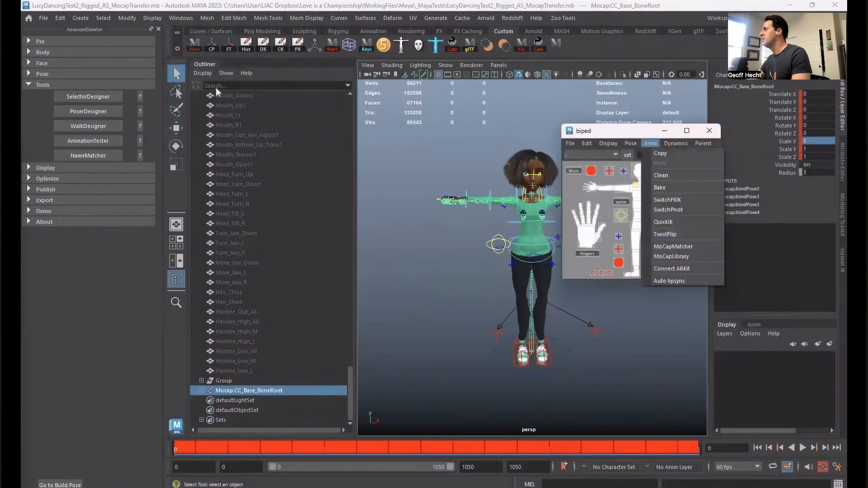
left_click(673, 246)
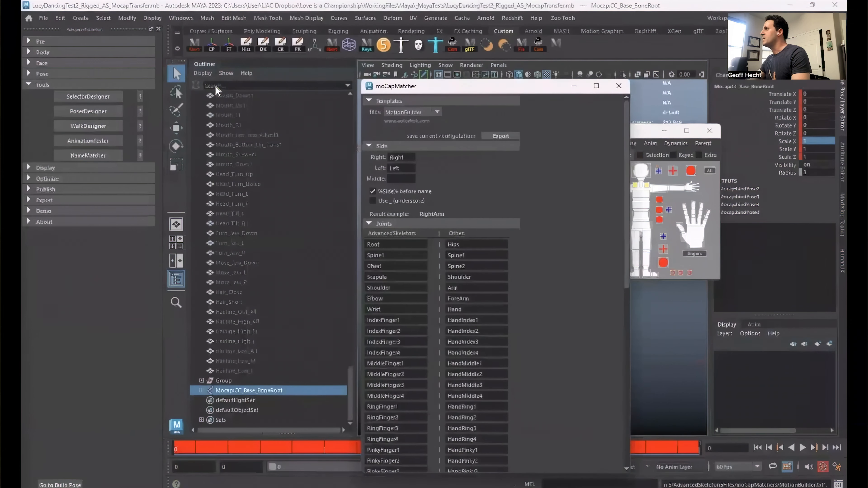
Load the iClone template in MoCapMatcher and locate the iClone text file in the moCapMatchers folder
left_click(412, 112)
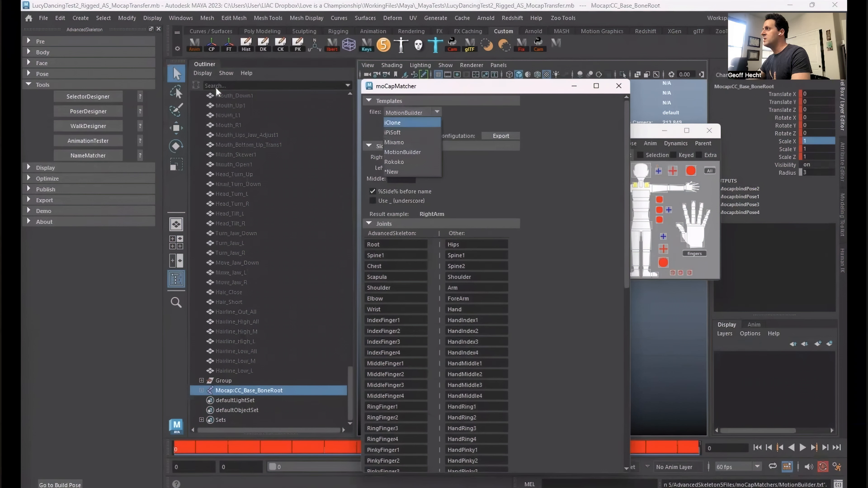
left_click(412, 122)
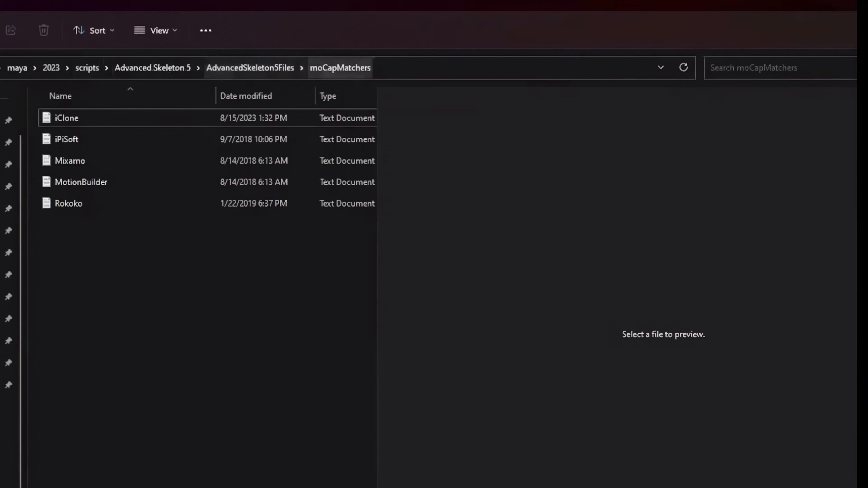
left_click(68, 119)
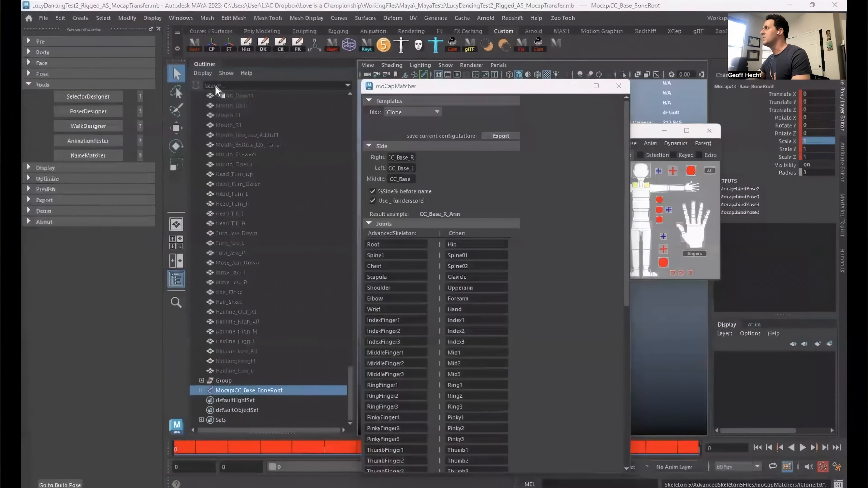
Detect the Mocap namespace from the selected mocap root joint for the matcher's other skeleton
left_click_drag(495, 86, 541, 64)
scroll(541, 260, "down", 8)
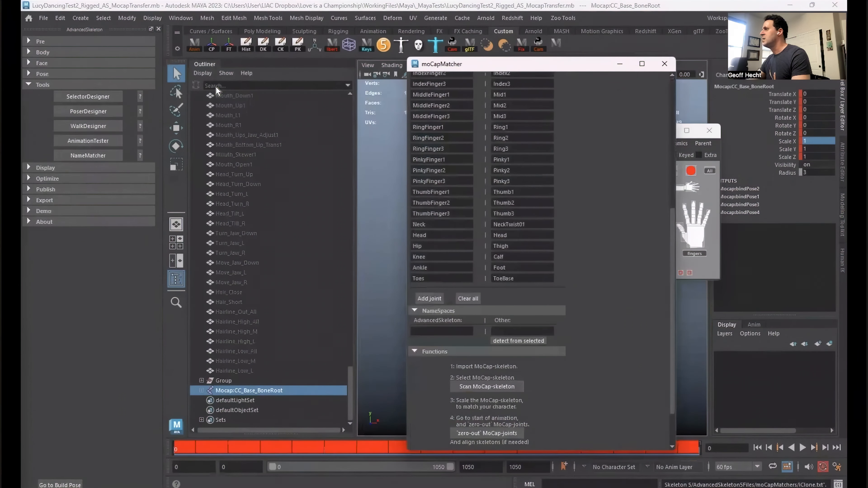
left_click(216, 87)
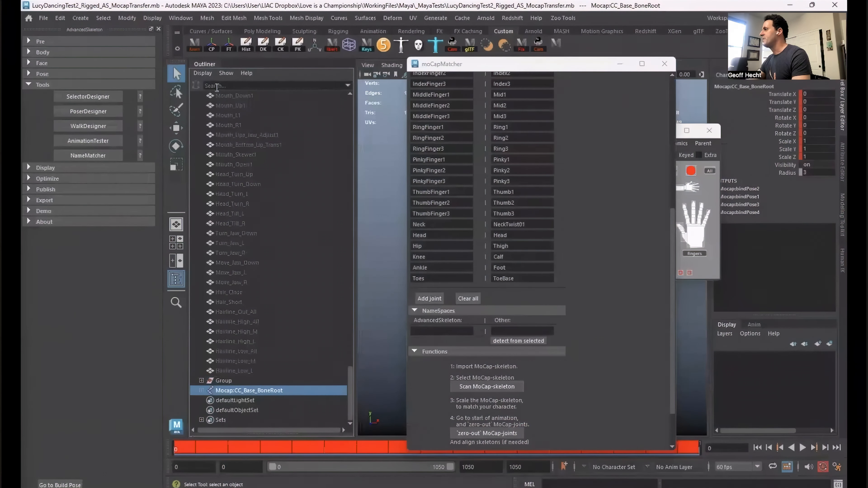
left_click(518, 341)
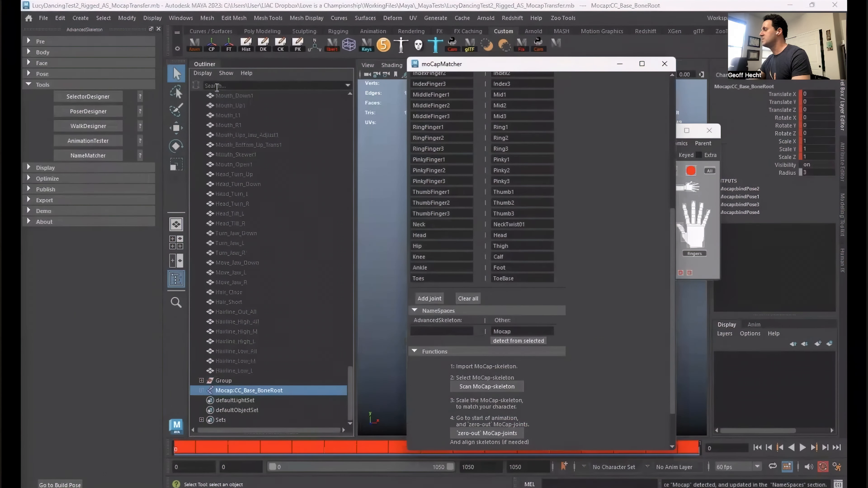
Set the rig to all FK and connect the mocap skeleton to it with MoCapMatcher
scroll(487, 342, "down", 3)
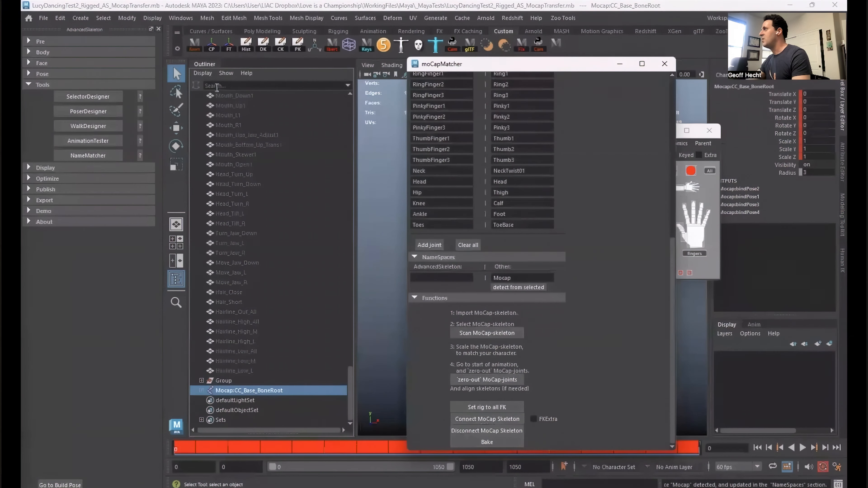
left_click_drag(507, 66, 314, 66)
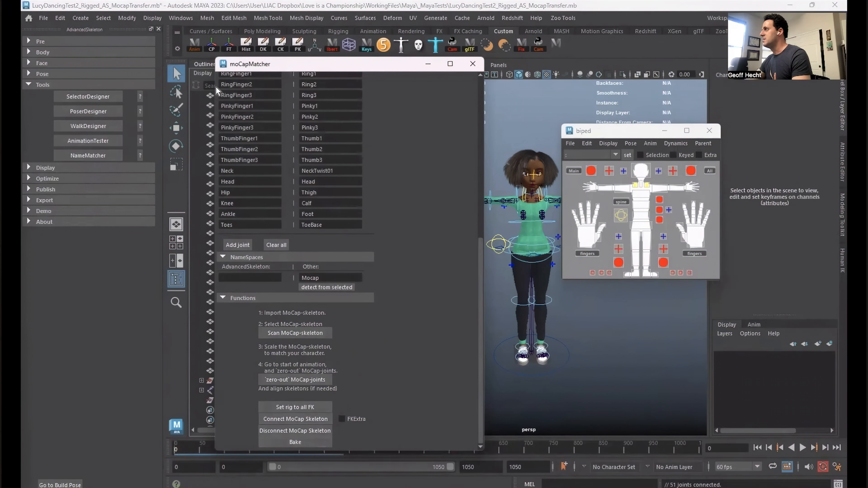
Clear the matcher and biped selector windows off the character and play the dance to check the mocap transfer
left_click_drag(368, 67, 314, 67)
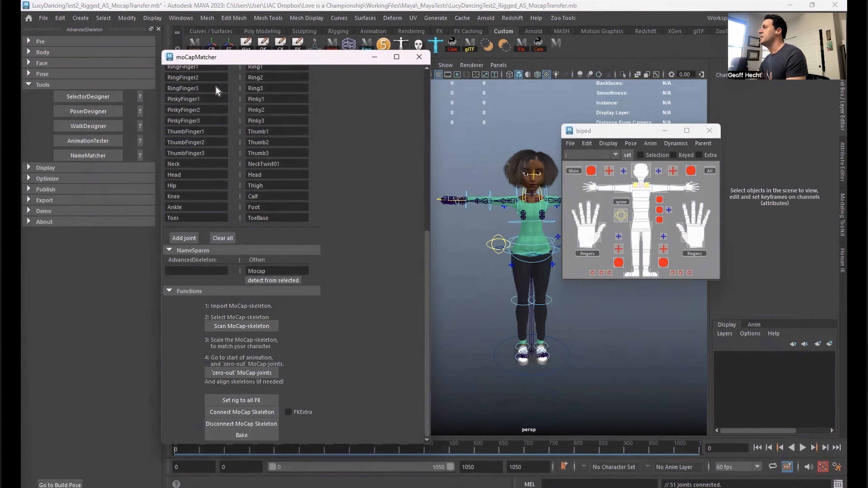
left_click_drag(219, 57, 151, 51)
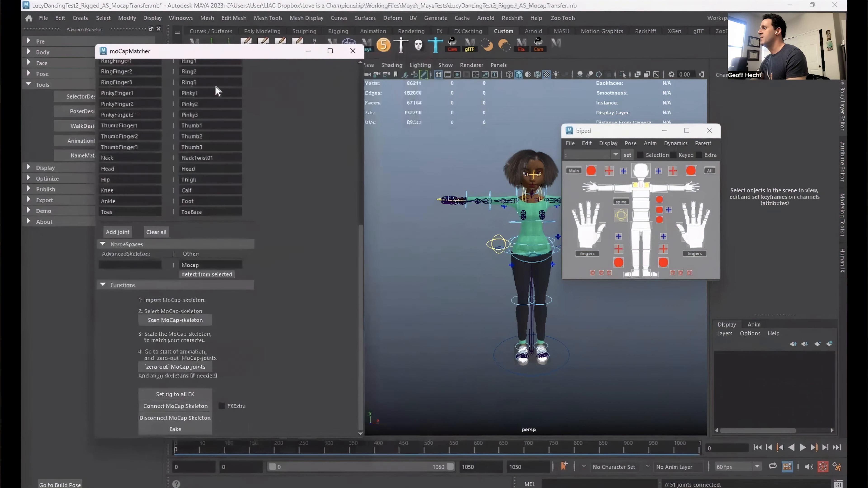
left_click(803, 447)
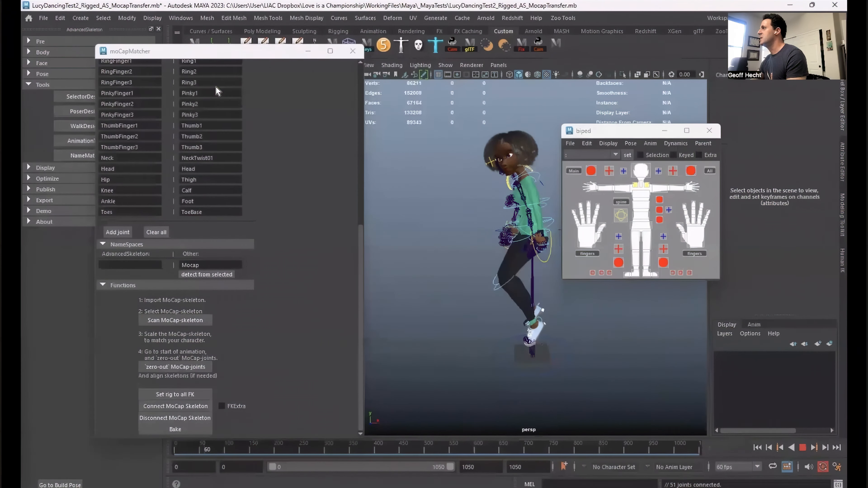
key("Escape")
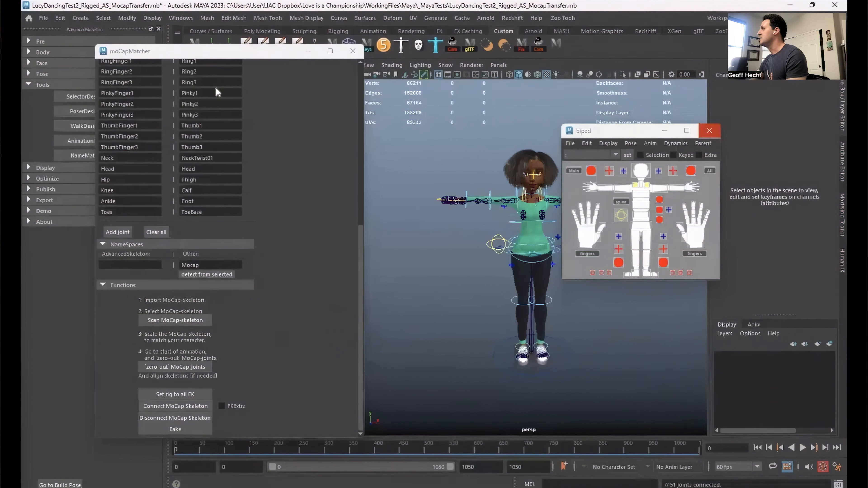
left_click(709, 130)
left_click(802, 448)
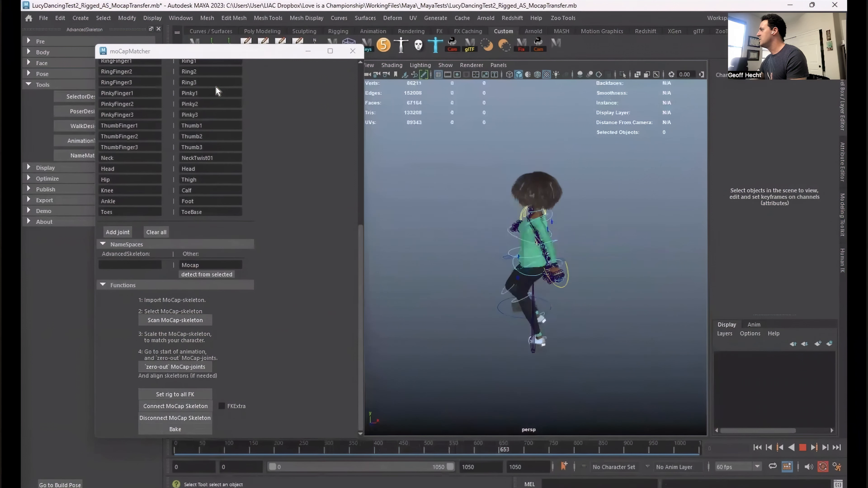
key("Escape")
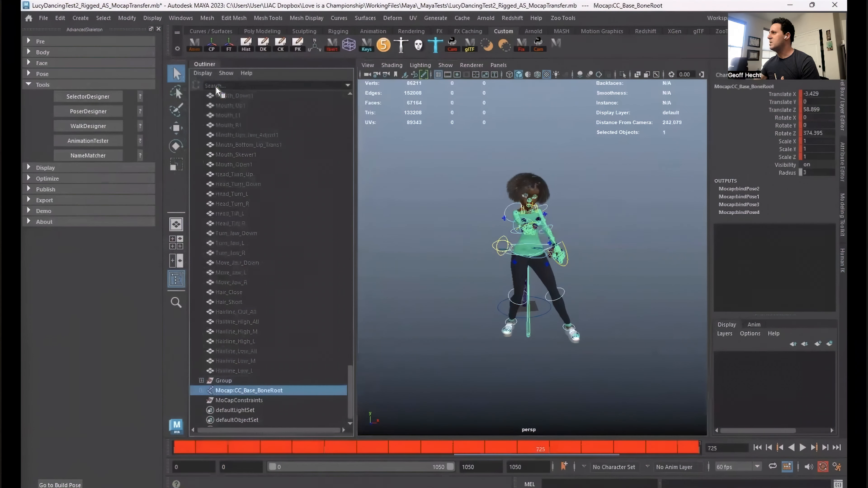
Delete the imported Mocap:CC_Base_BoneRoot skeleton from the scene
key("Up")
key("Down")
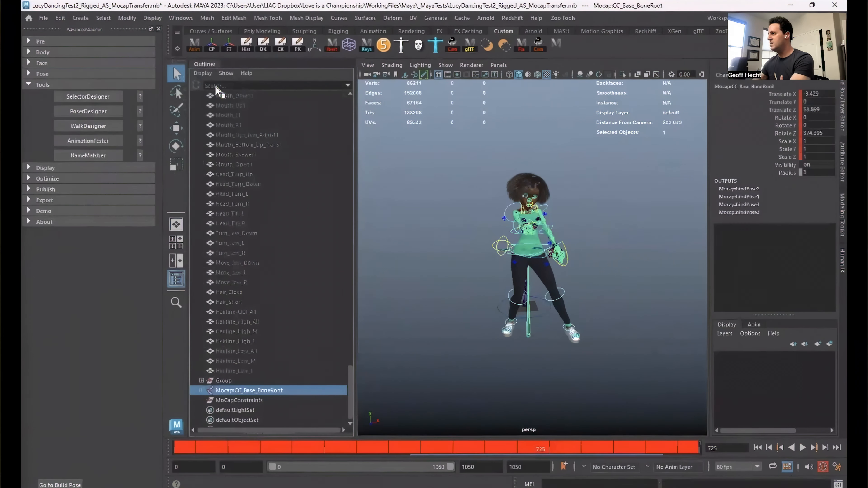
key("Delete")
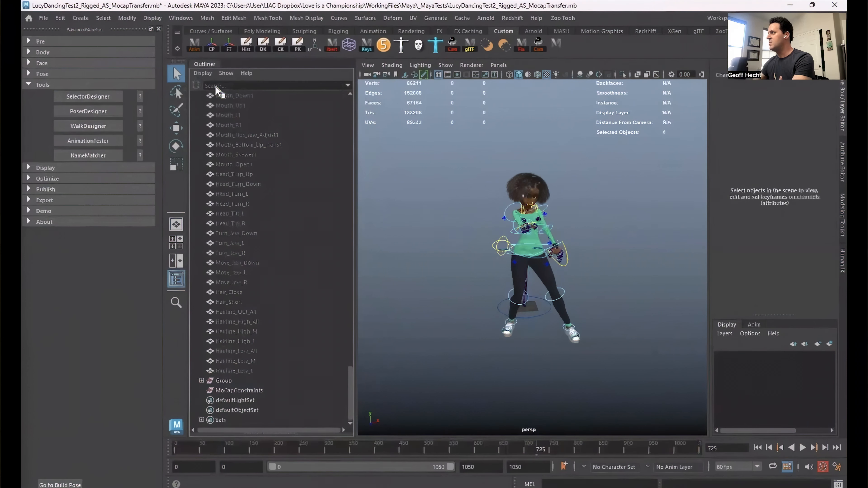
Select the character's own CC_Base_BoneRoot and play the dance to check the animation without the mocap skeleton
scroll(215, 86, "up", 15)
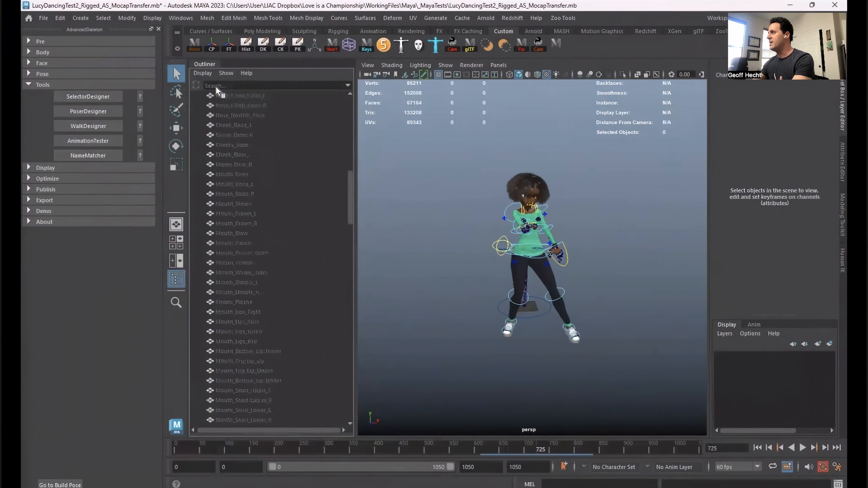
key("Down")
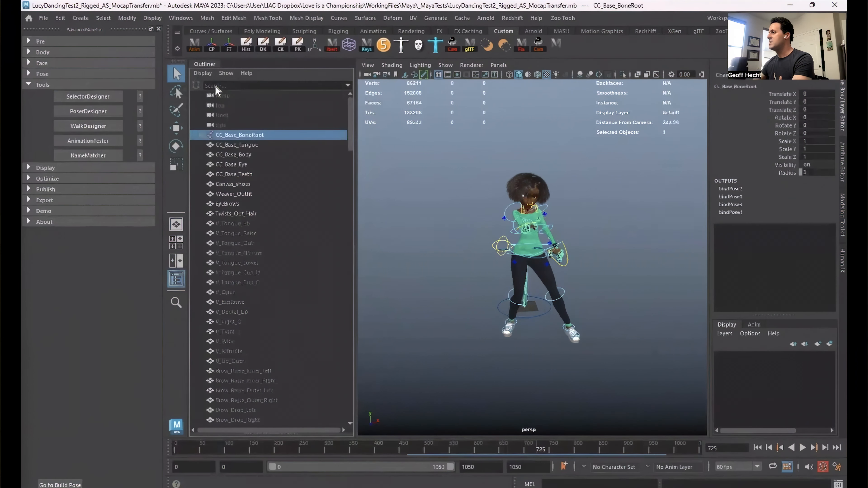
key("alt+v")
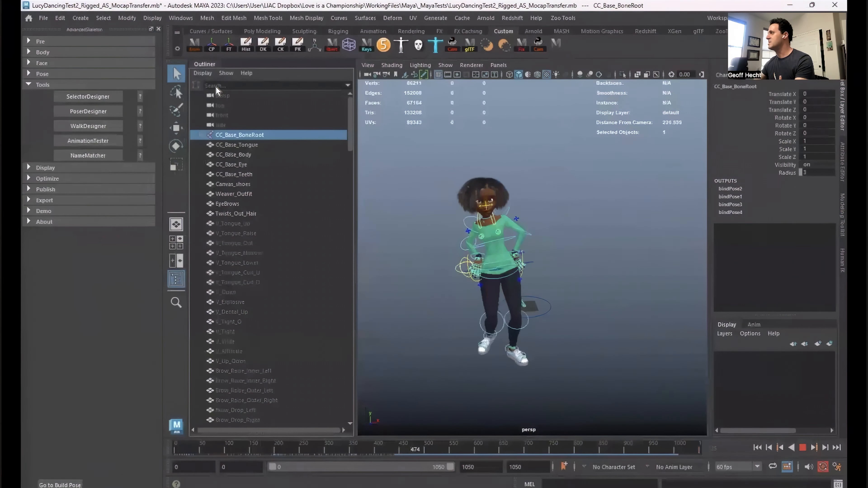
key("alt+v")
key("f")
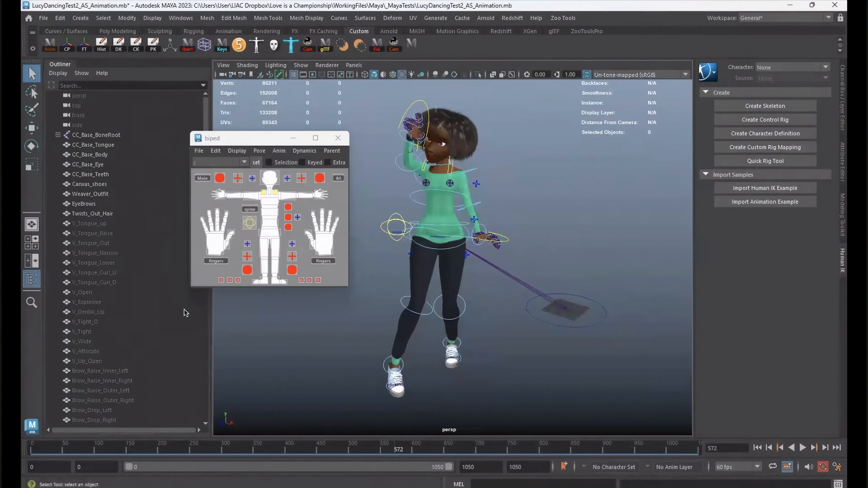
Return to frame 0 and bake the left leg's animation from FK to IK with the biped selector's Bake tool
key("alt+shift+v")
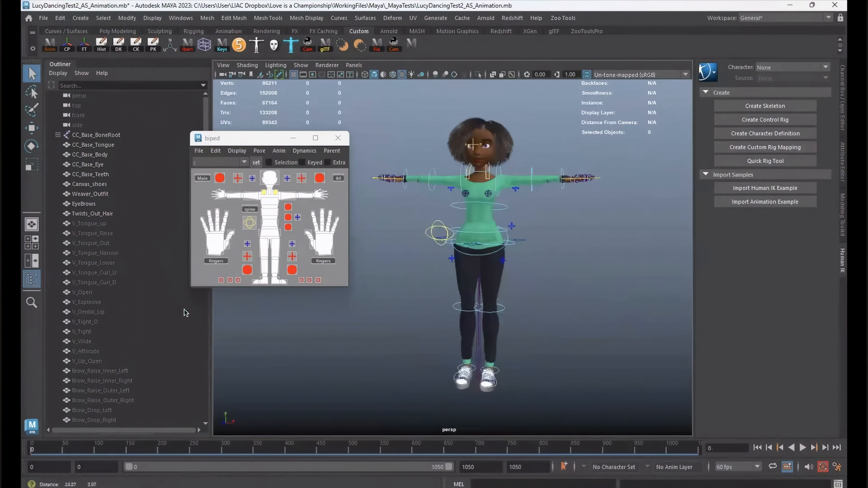
left_click(278, 151)
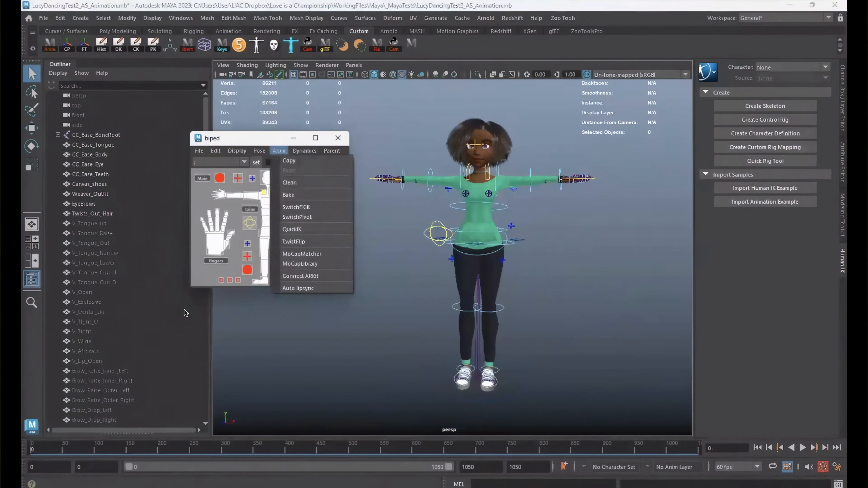
left_click(288, 195)
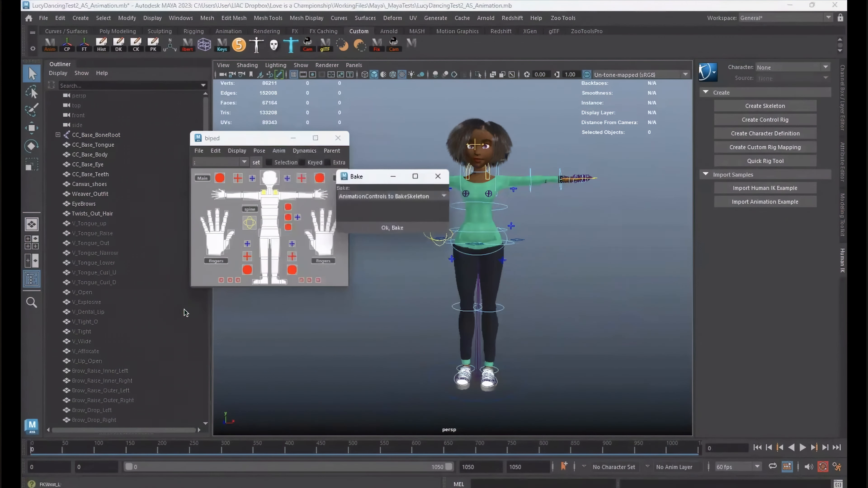
left_click(394, 196)
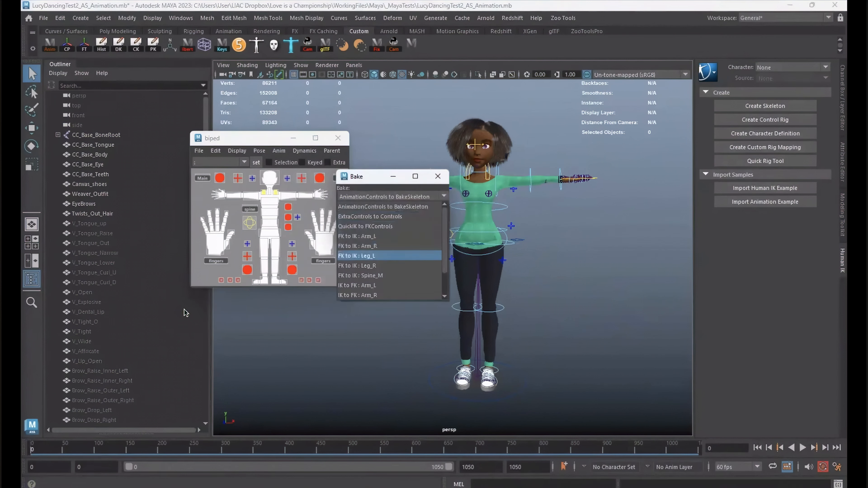
left_click(357, 255)
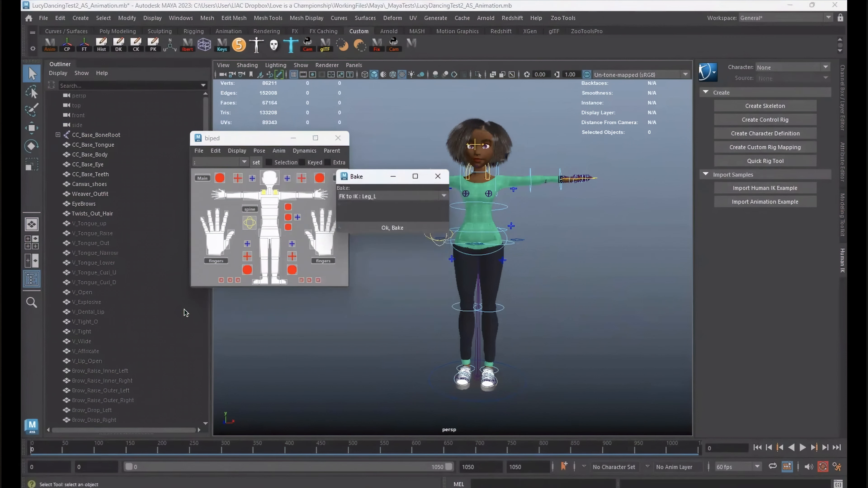
left_click(393, 228)
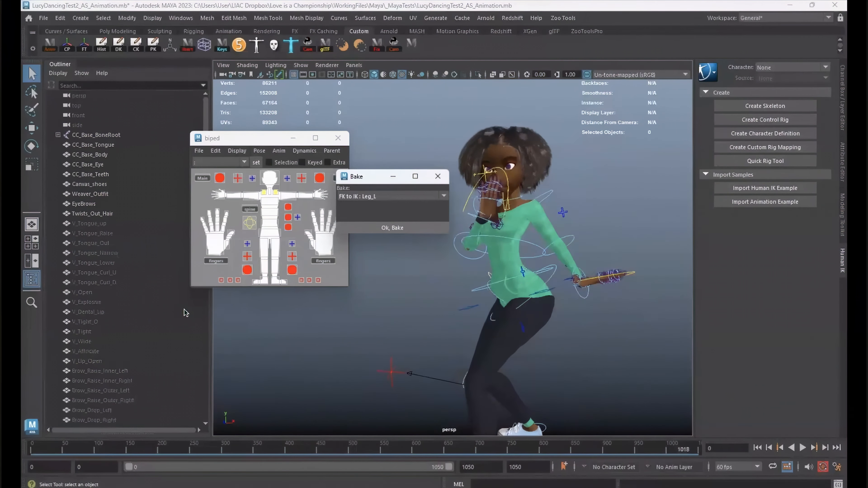
Bake the right leg's animation from FK to IK
left_click(393, 196)
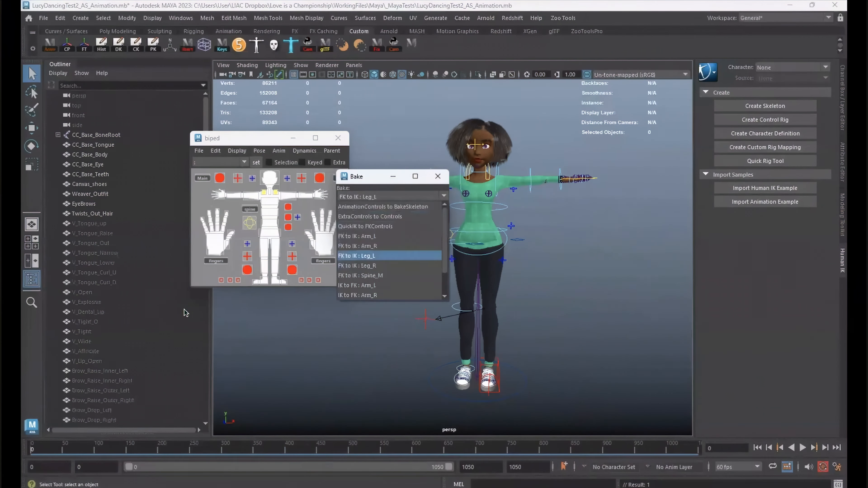
key("Down")
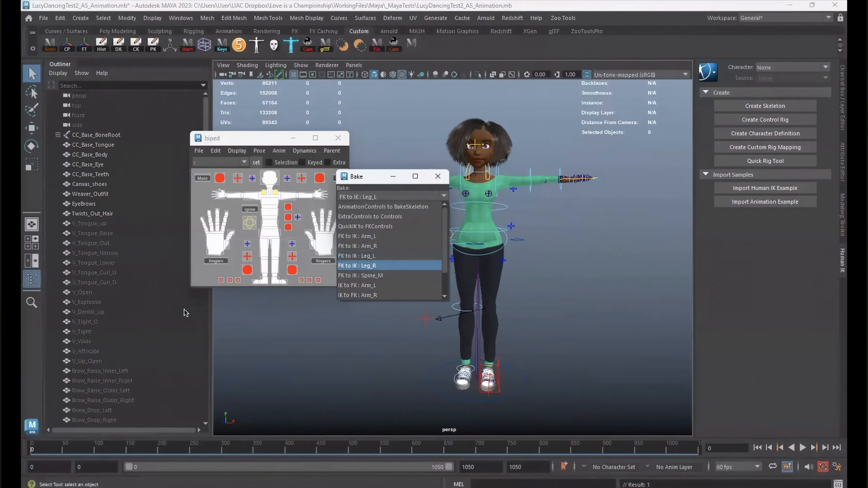
left_click(389, 265)
left_click(392, 227)
Bake both arms' animation from FK to IK, Arm_L first and Arm_R second
left_click(393, 196)
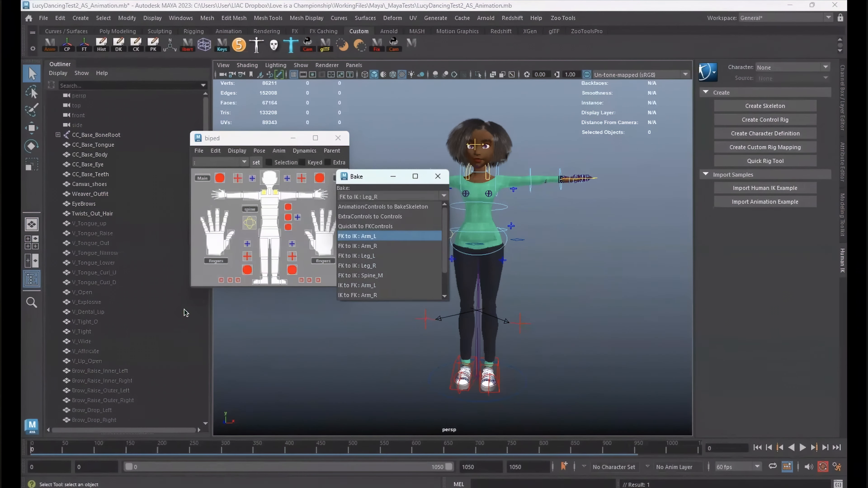
left_click(390, 236)
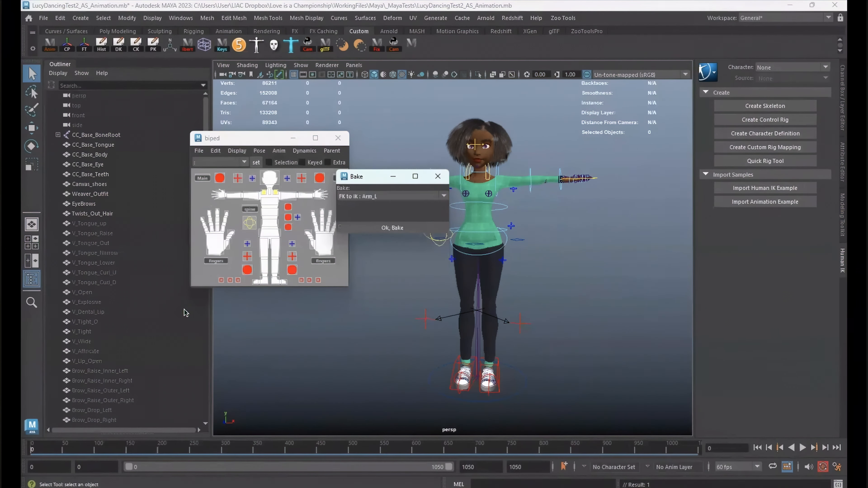
left_click(392, 227)
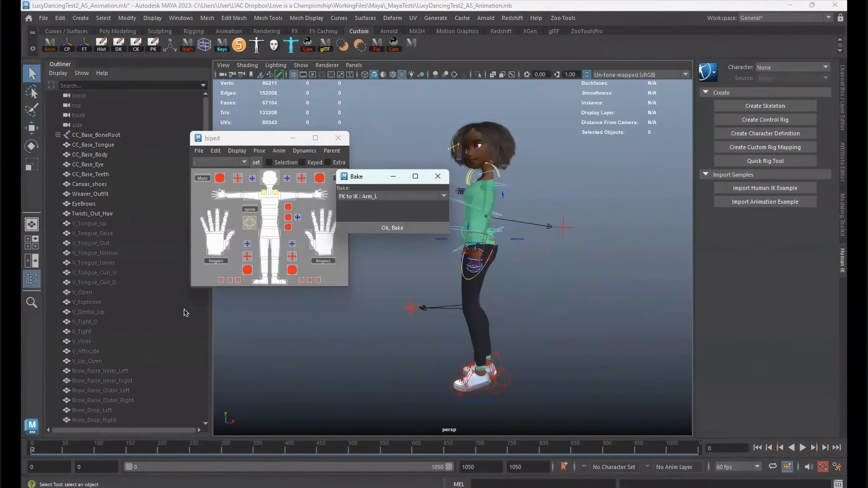
left_click(393, 196)
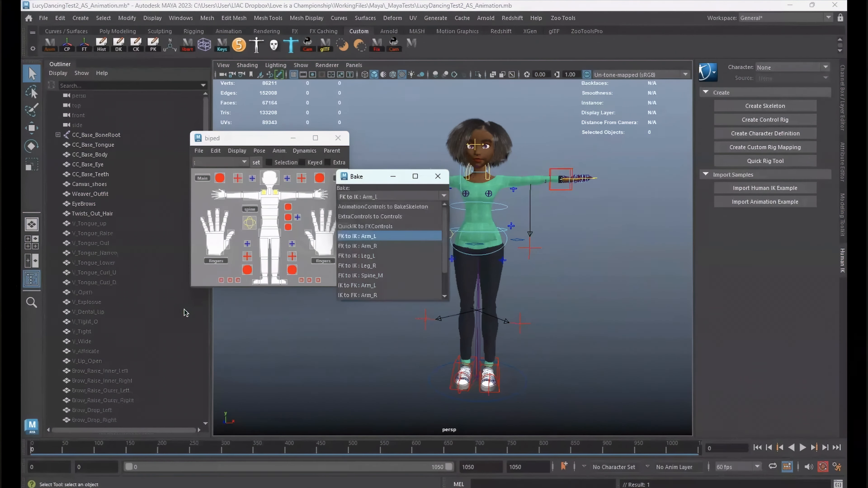
left_click(389, 245)
left_click(392, 227)
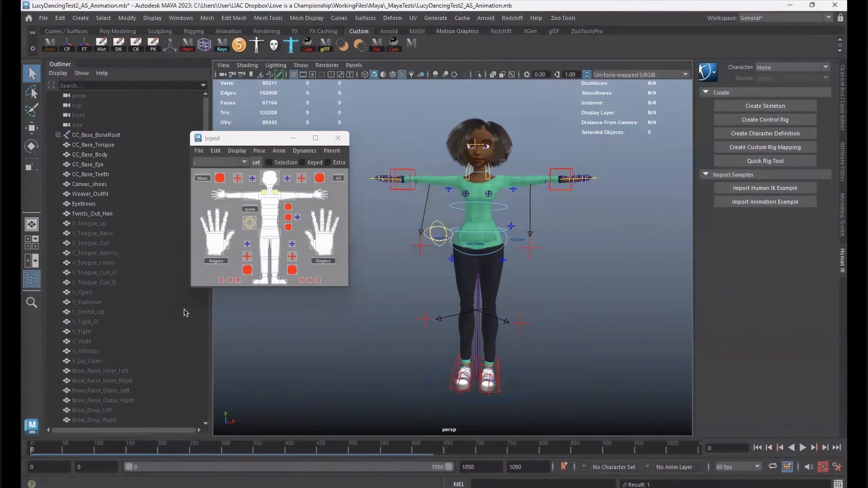
Shift the biped selector slightly and play the dance up to frame 221 to check the baked IK controls
left_click_drag(251, 140, 252, 127)
left_click(803, 447)
left_click(802, 447)
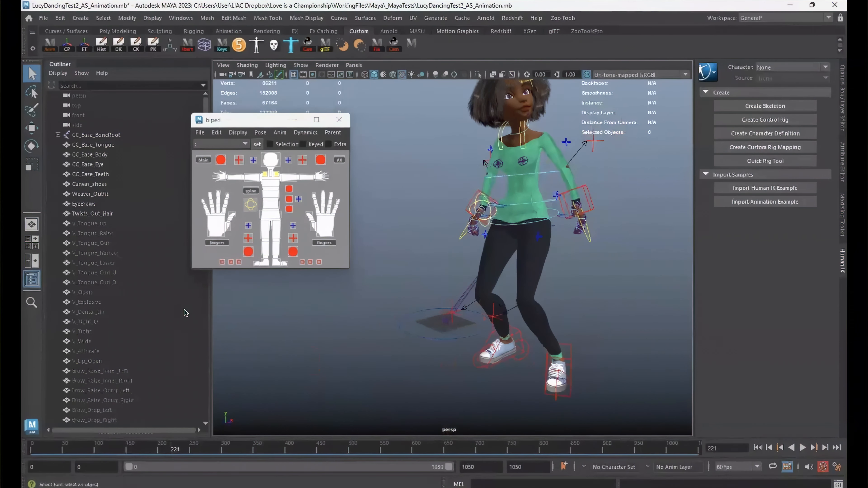
Select the left foot's IK control, test moving it sideways, and undo the move
left_click(571, 371)
key("w")
mouse_move(611, 368)
left_mouse_down()
mouse_move(625, 369)
mouse_move(603, 367)
left_mouse_up()
key("ctrl+z")
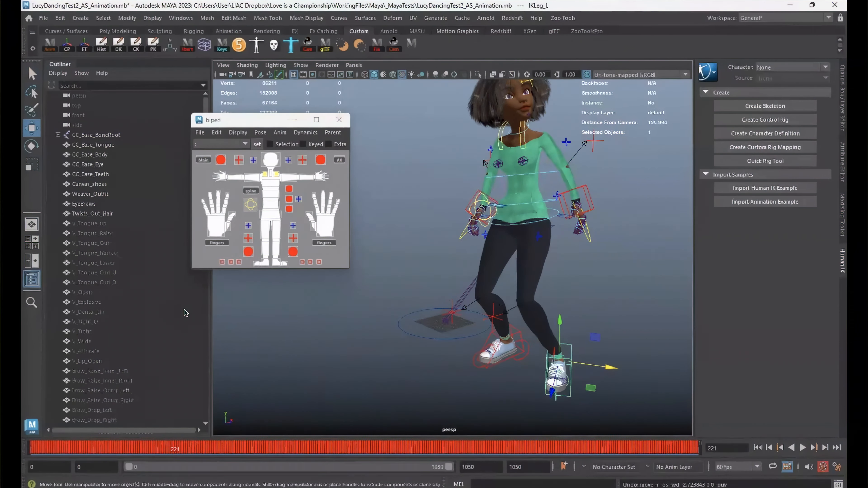
Show the channel values of IKLeg_L and open its curves in an enlarged Graph Editor
left_click(842, 98)
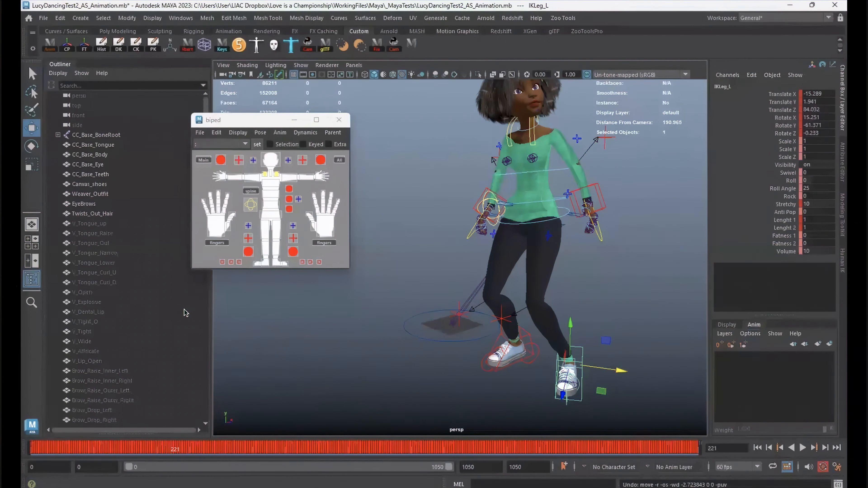
left_click(181, 18)
mouse_move(211, 87)
left_click(312, 95)
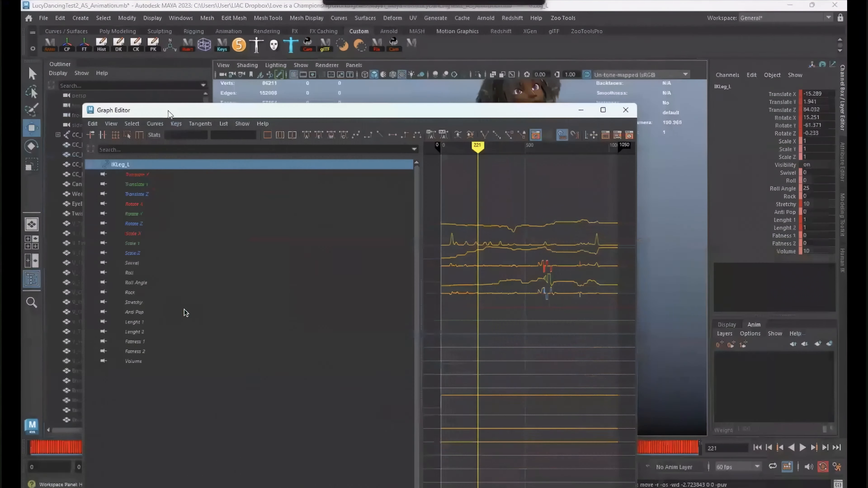
left_click_drag(169, 111, 164, 108)
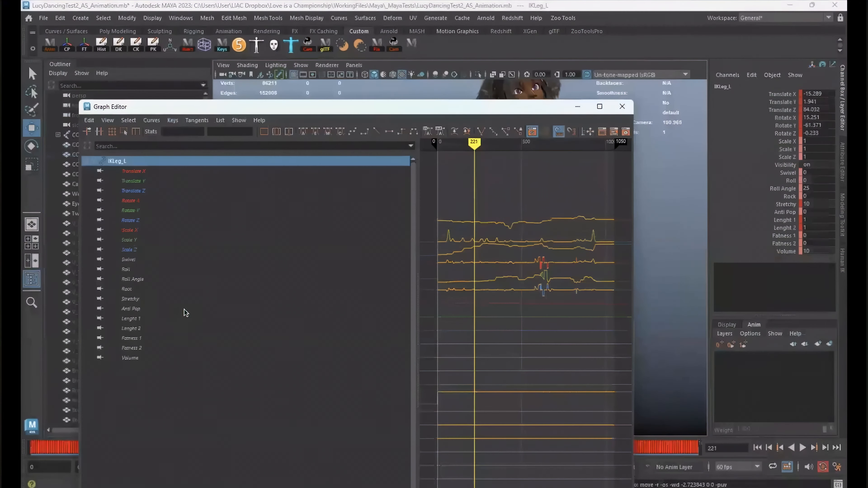
left_click_drag(636, 99, 697, 70)
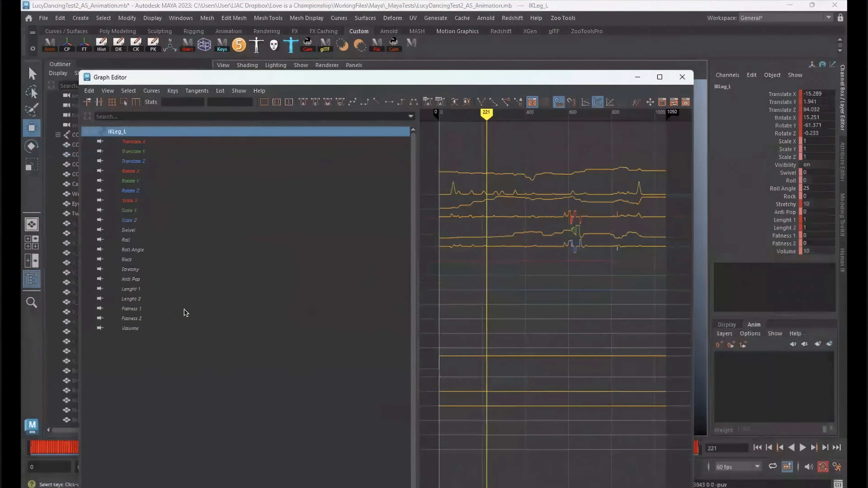
Reduce the selected Rotate X keys around frames 518 to 558 using the Key Reducer Filter with a precision of 1 percent
left_click_drag(636, 405, 671, 414)
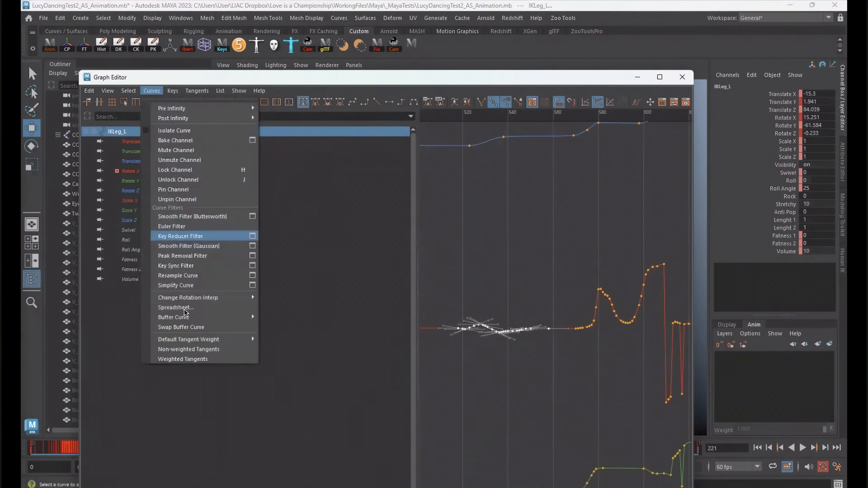
key("Return")
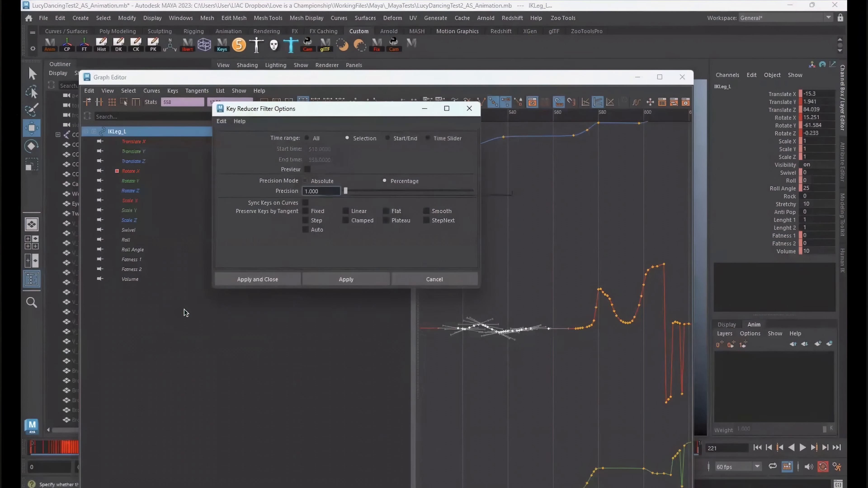
double_click(316, 192)
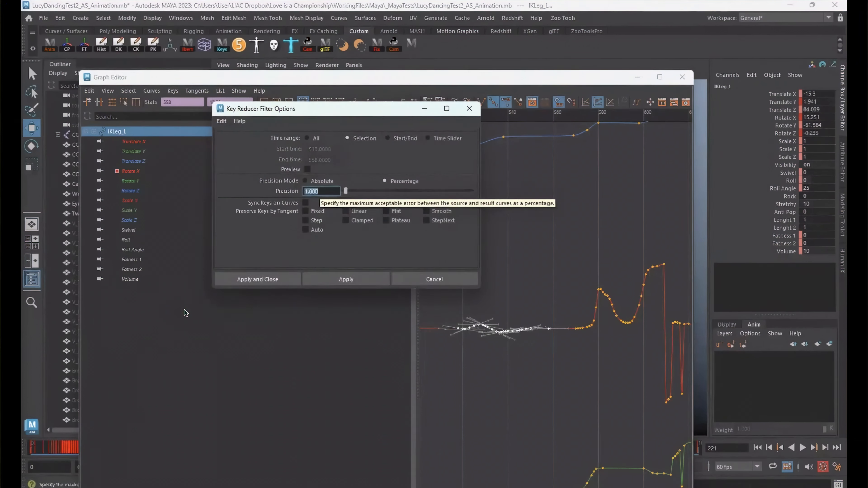
type("2")
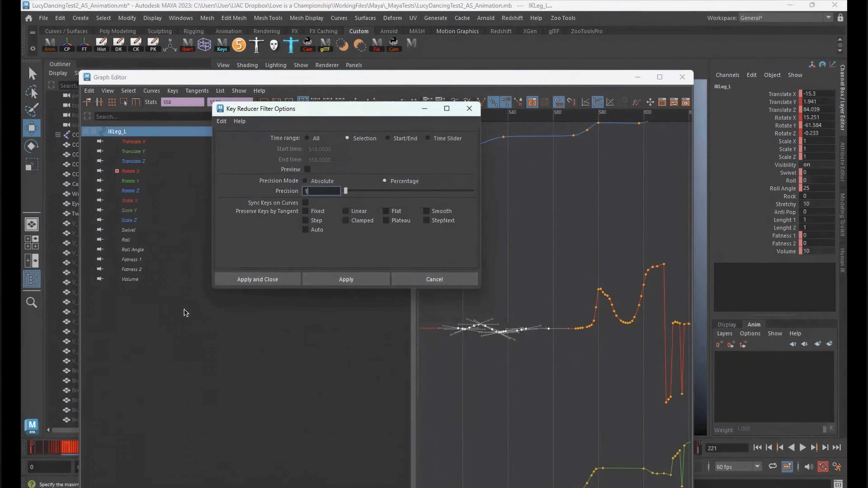
left_click(346, 280)
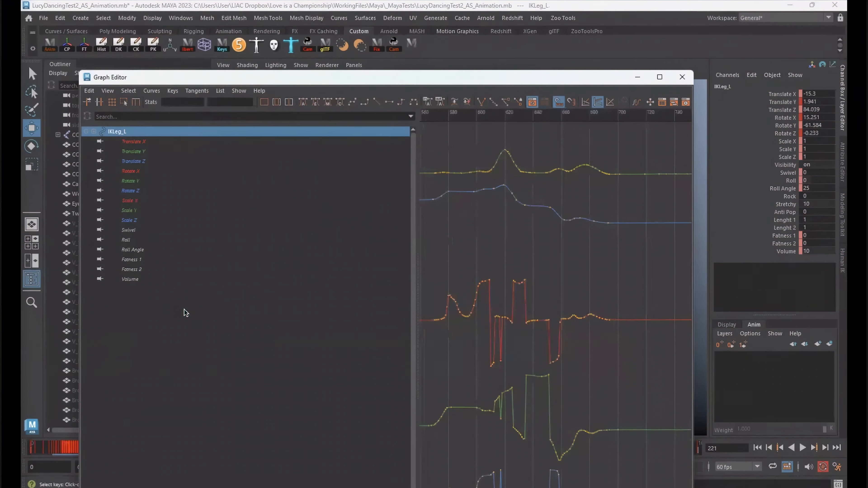
Select the jagged Rotate X keys between about frames 560 and 700 and apply the Peak Removal Filter to them
middle_click_drag(554, 307, 568, 302, "alt")
left_click_drag(441, 245, 634, 369)
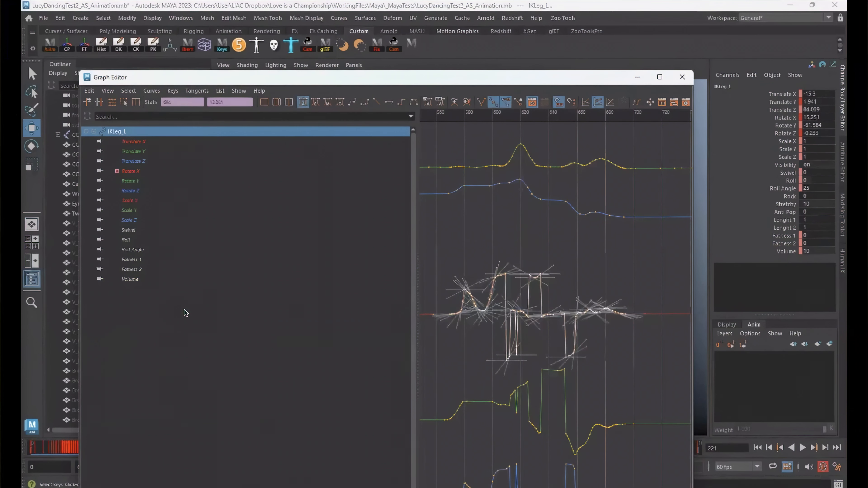
left_click(151, 90)
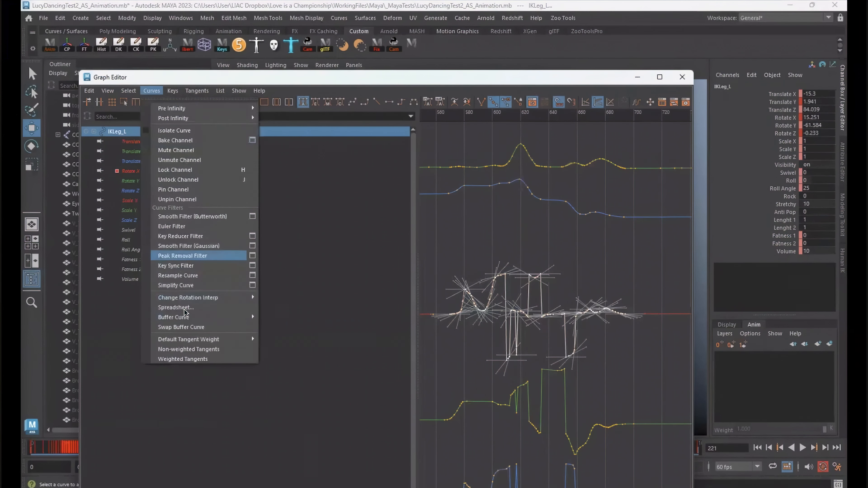
left_click(184, 256)
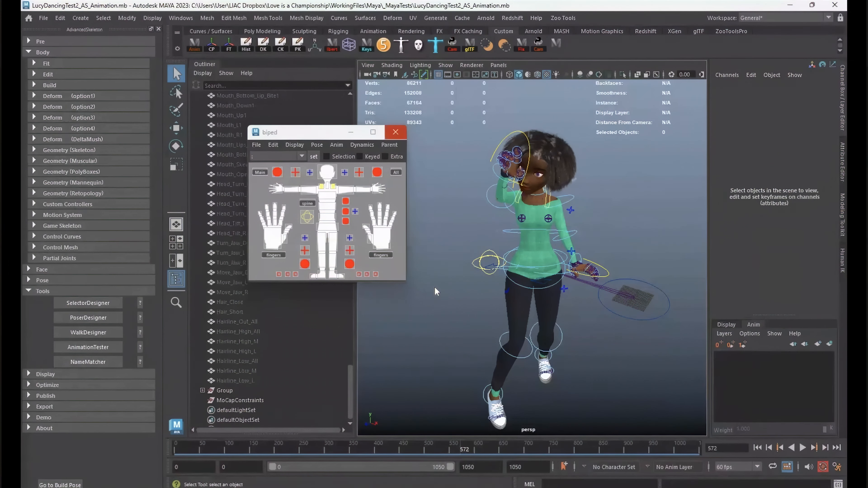
Close the biped picker, load the CharacterCreator4 template in NameMatcher, and create the blend shape controls with it
left_click(396, 132)
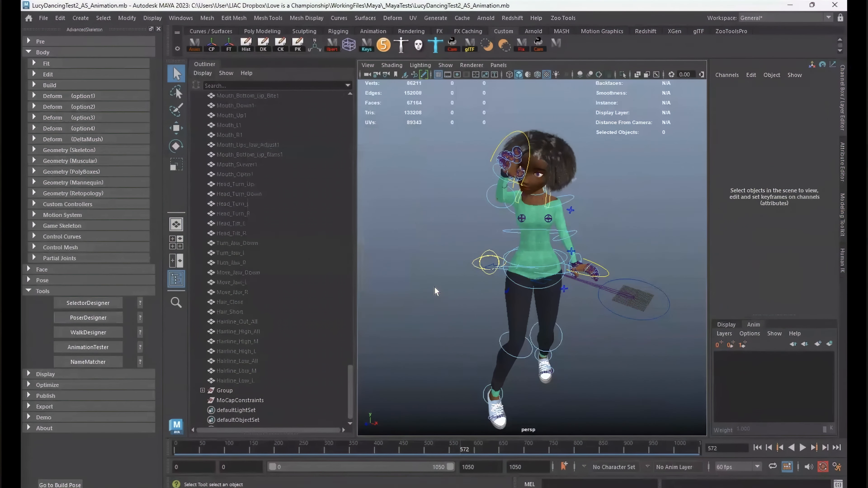
left_click(88, 362)
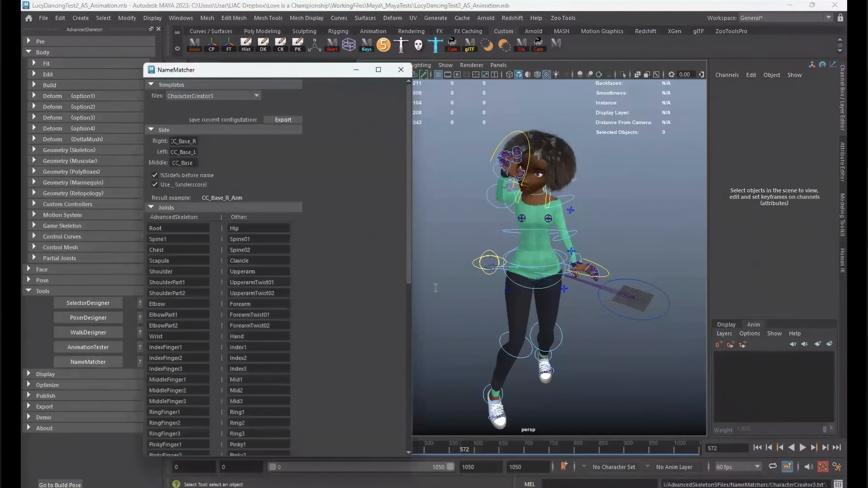
left_click(213, 96)
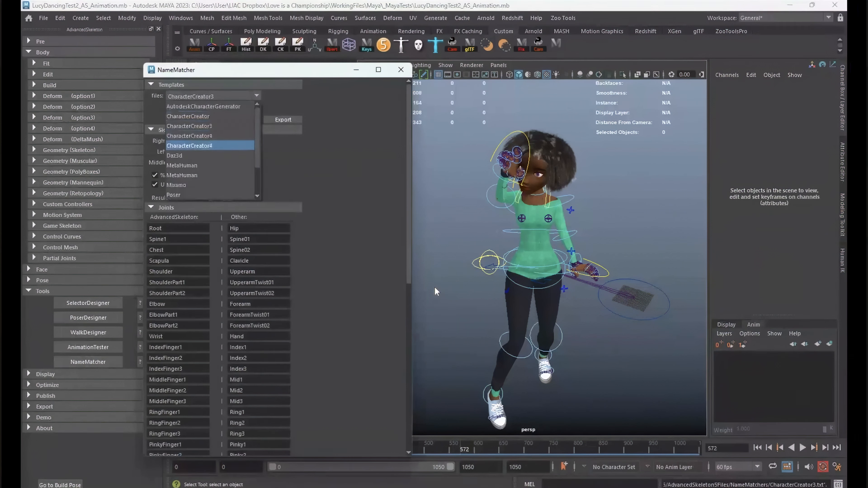
key("Return")
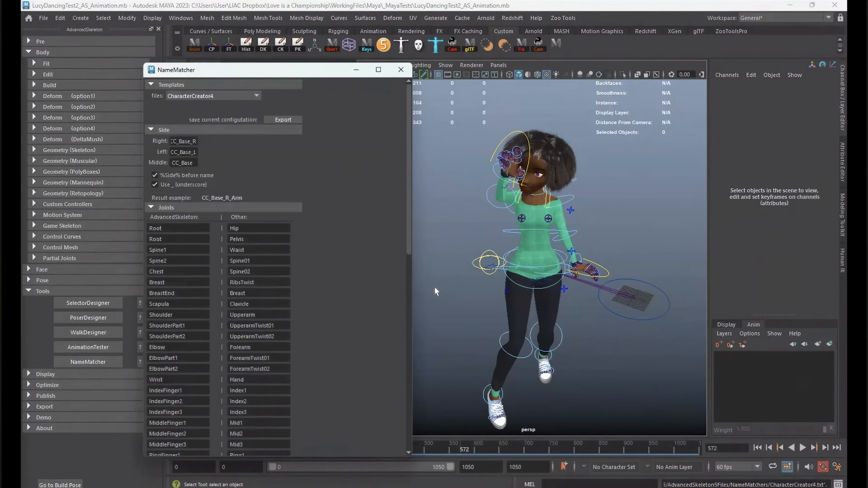
scroll(273, 267, "down", 12)
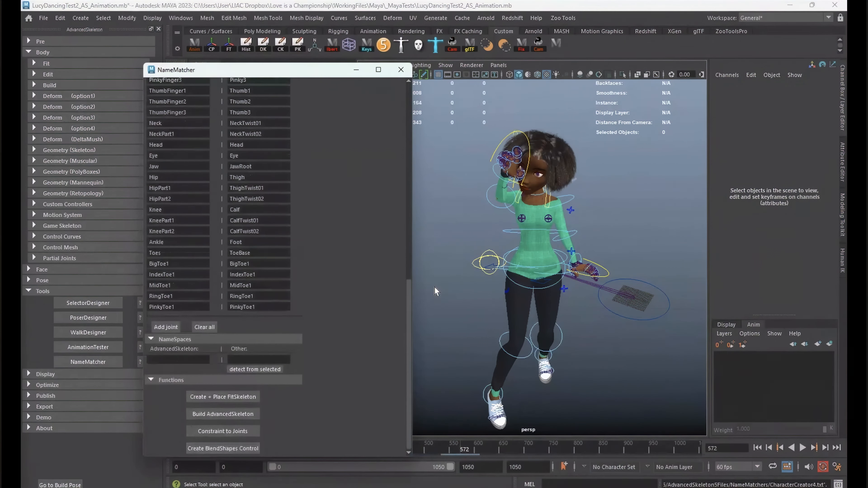
left_click(401, 69)
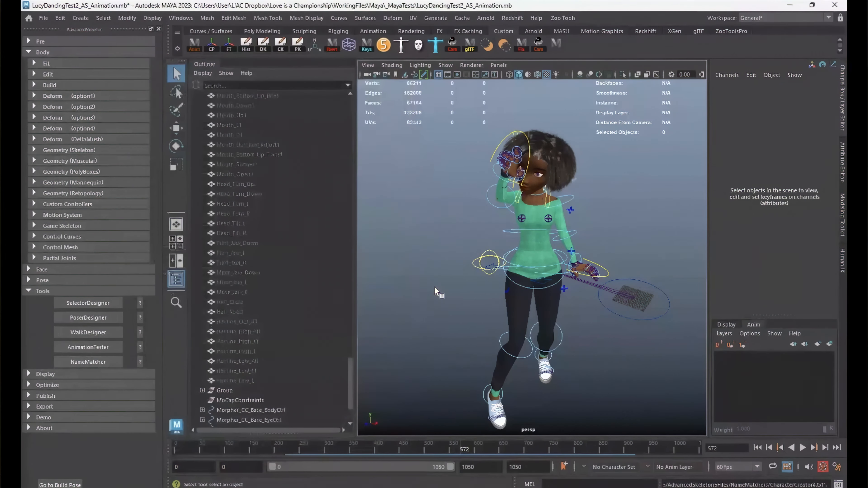
Select Morpher_CC_Base_BodyCtrl, return to the animation's first frame, and frame the character's face from the front
left_click(251, 341)
left_click_drag(438, 292, 447, 286, "alt")
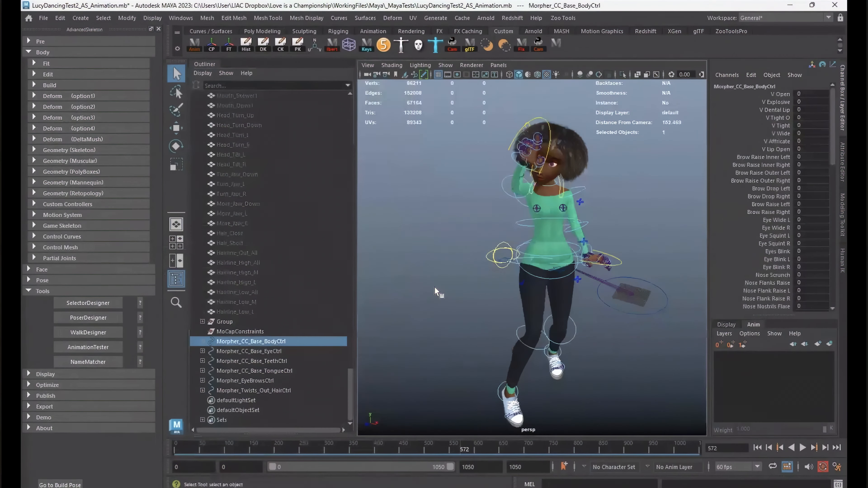
left_click(757, 448)
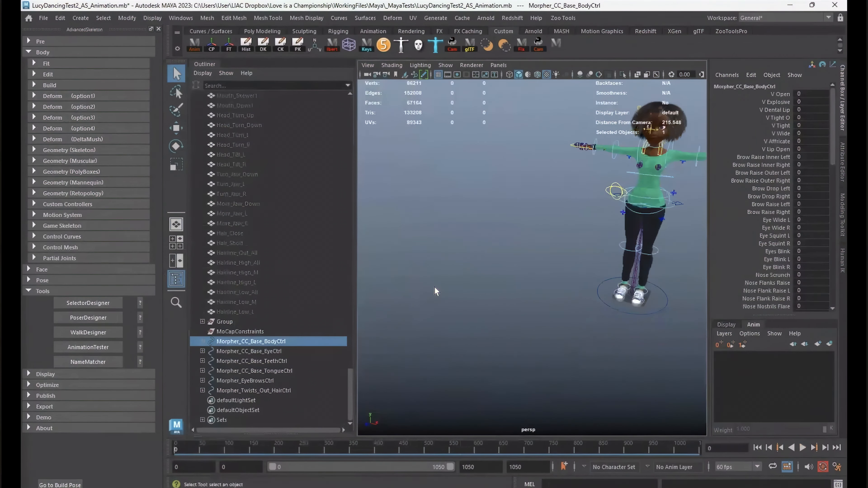
middle_click_drag(438, 291, 379, 358, "alt")
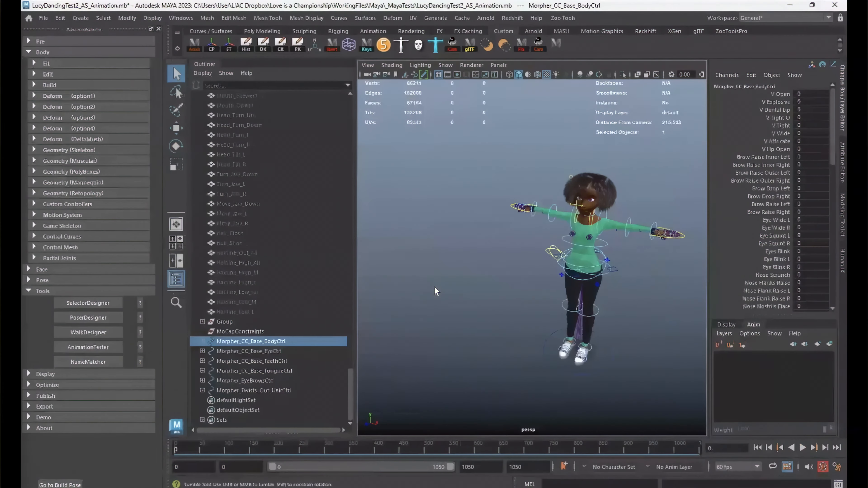
key("f")
scroll(434, 288, "down", 15)
mouse_move(434, 287)
left_mouse_down("alt")
mouse_move(458, 256)
mouse_move(436, 292)
left_mouse_up("alt")
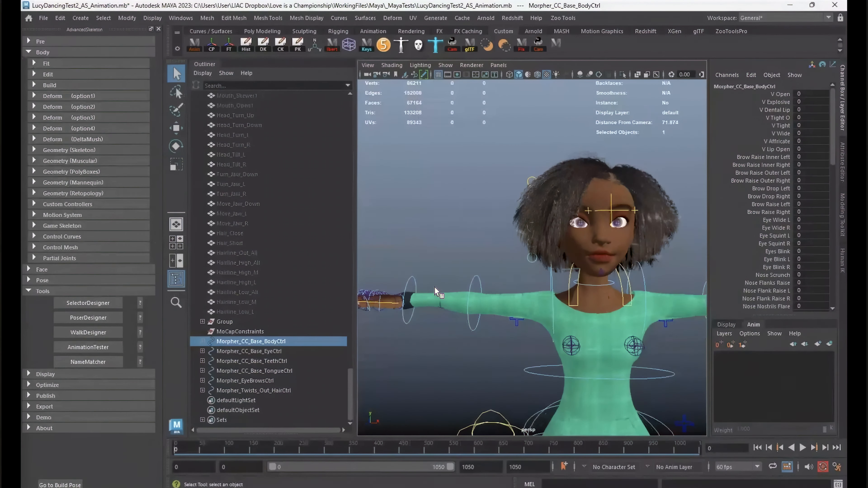
Look through the channels of the Morpher eye, teeth, tongue and Twists_Out_Hair controls
left_click(250, 352)
left_click(252, 361)
left_click(253, 371)
left_click(254, 390)
Set the V Lip Open channel of Morpher_CC_Base_BodyCtrl to -2 to test the mouth shape
left_click(251, 342)
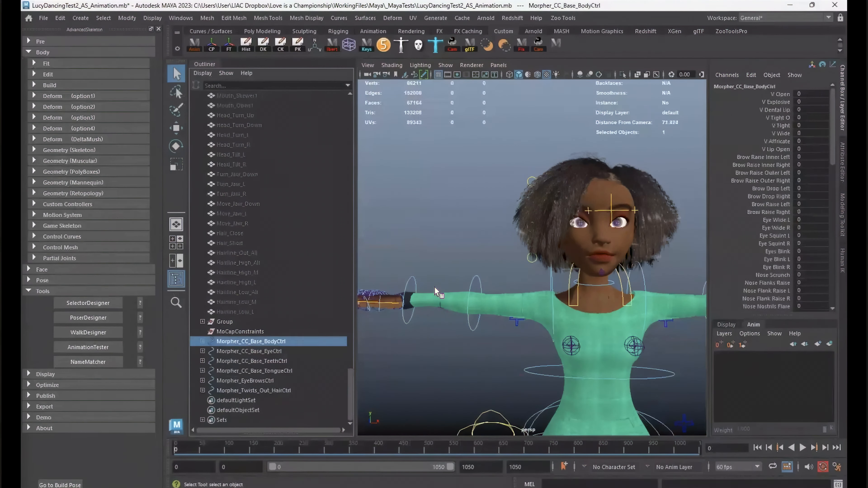
left_click(811, 148)
type("1")
key("Return")
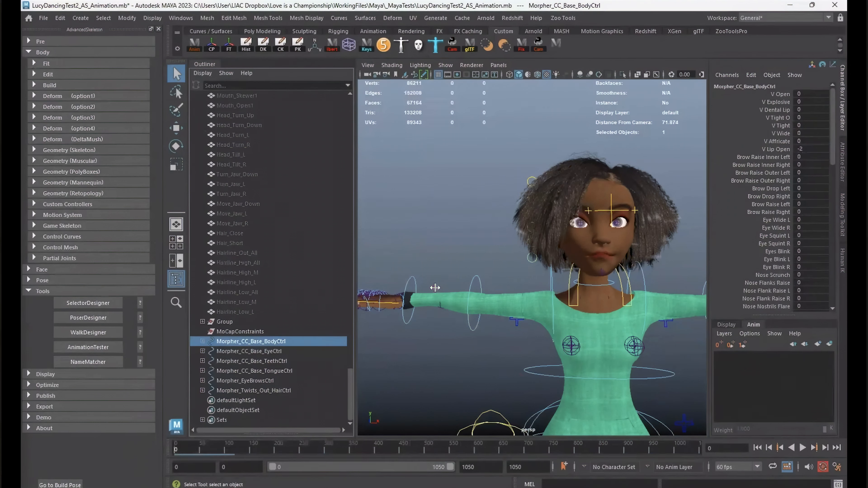